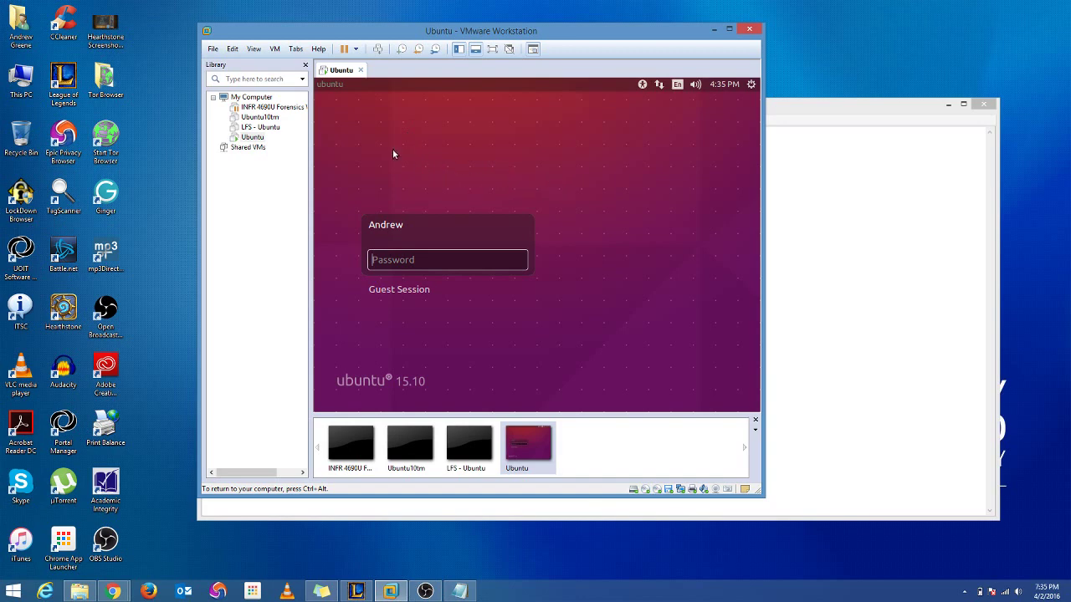
Try the Ubuntu virtual machine in full screen and return it to the windowed view.
key("ctrl+alt")
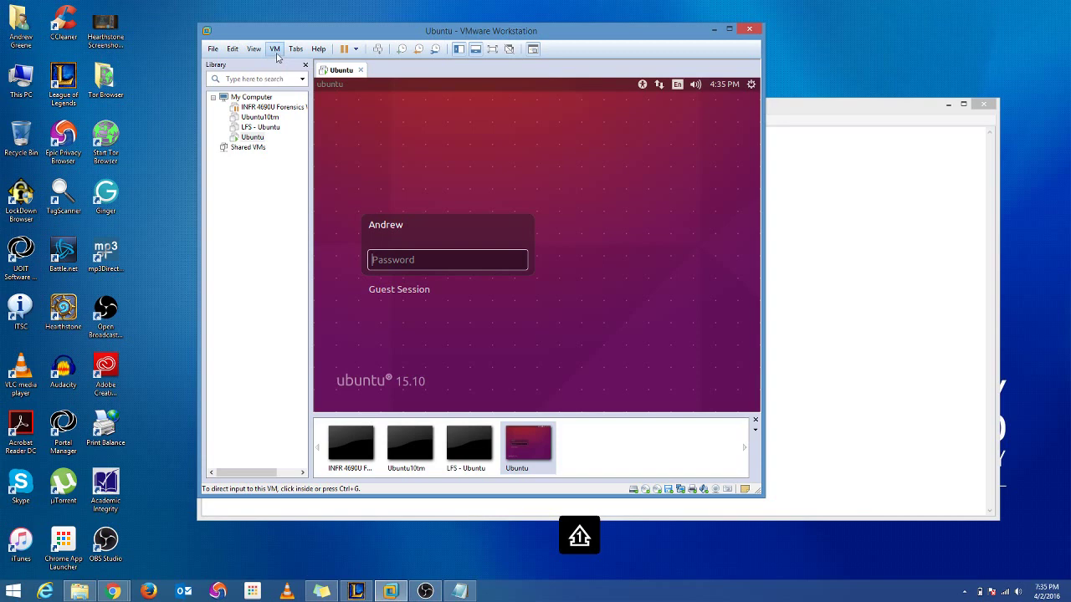
left_click(275, 48)
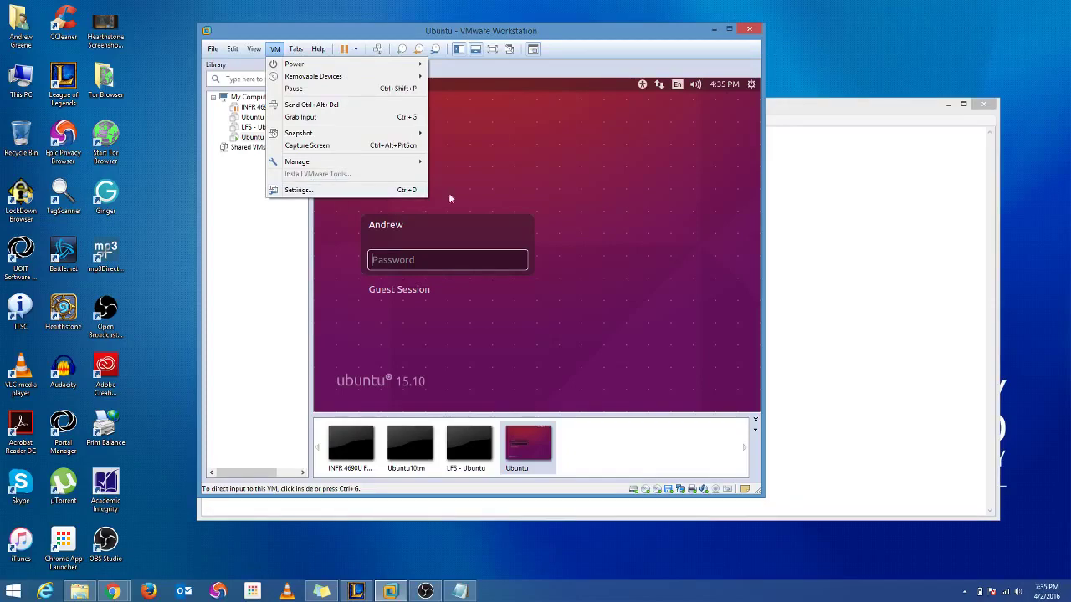
left_click(492, 49)
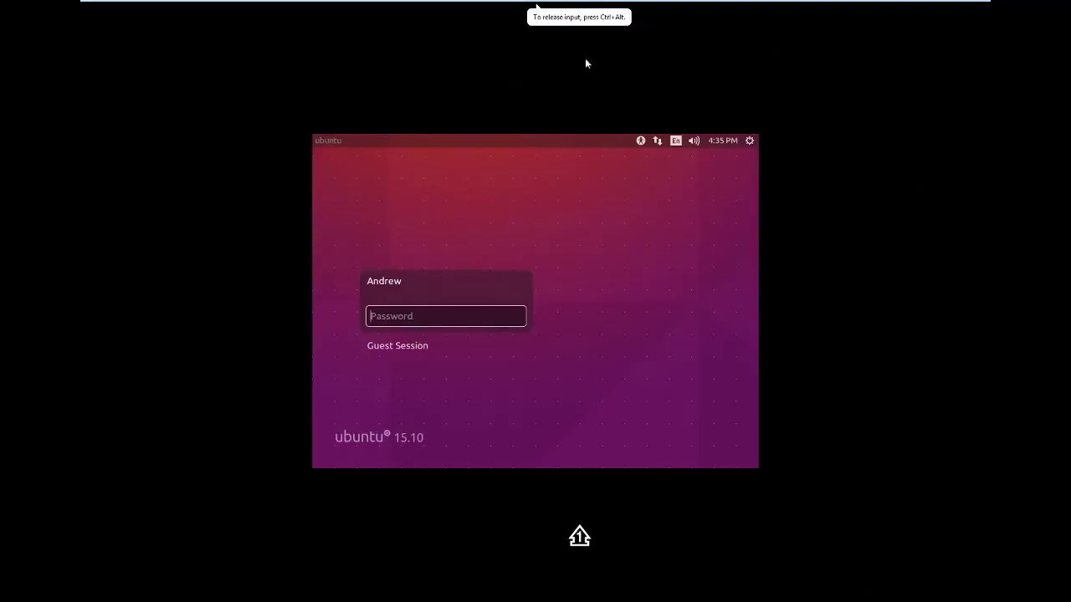
mouse_move(580, 4)
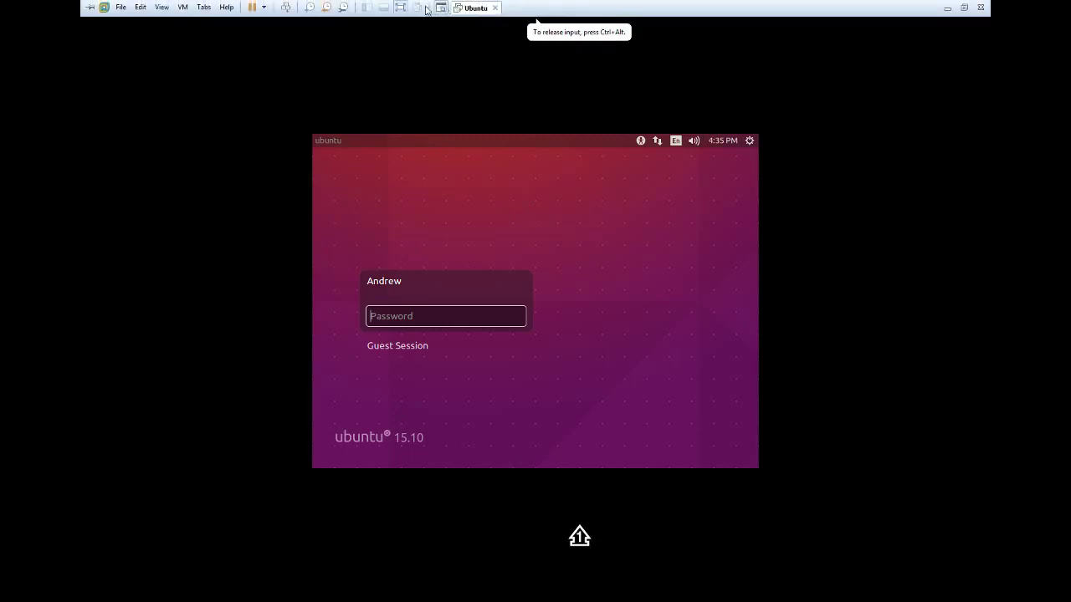
left_click(400, 9)
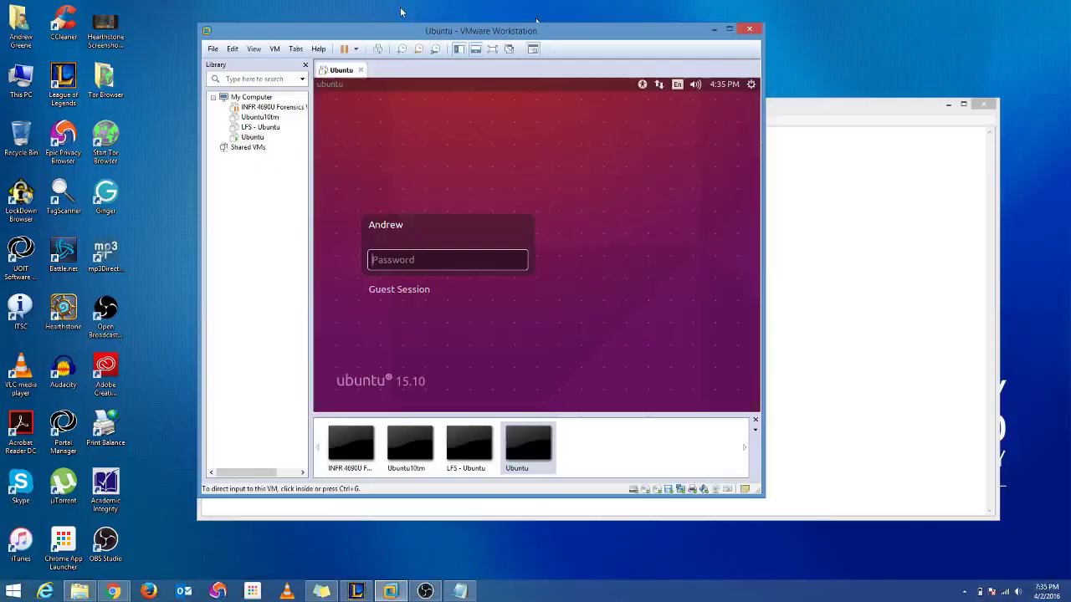
Check the availability of the VMware Tools installation and shut down the Ubuntu guest operating system.
left_click(274, 49)
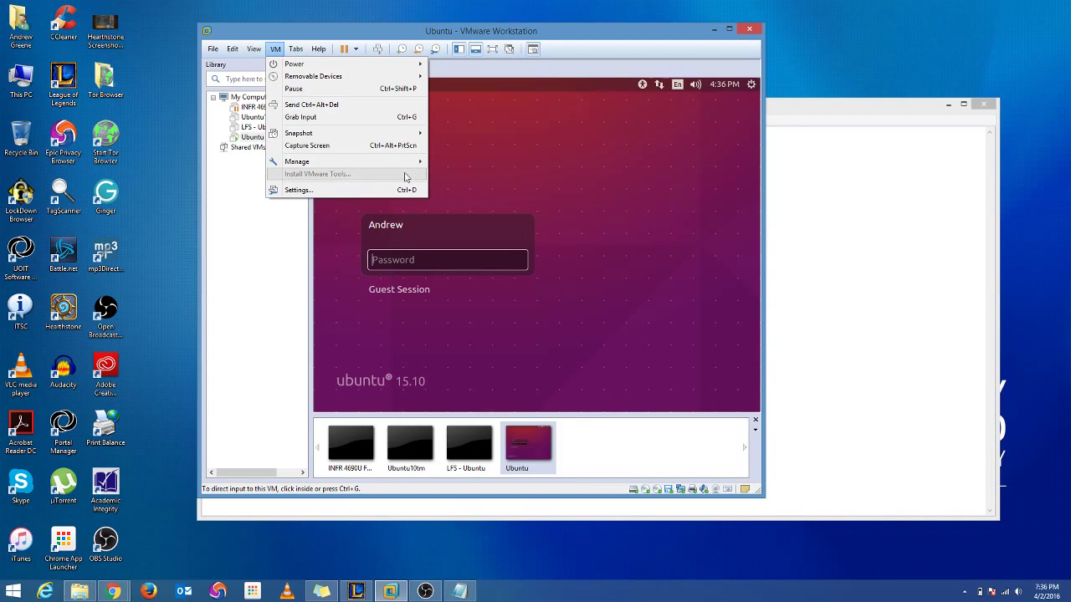
left_click(519, 179)
left_click(362, 50)
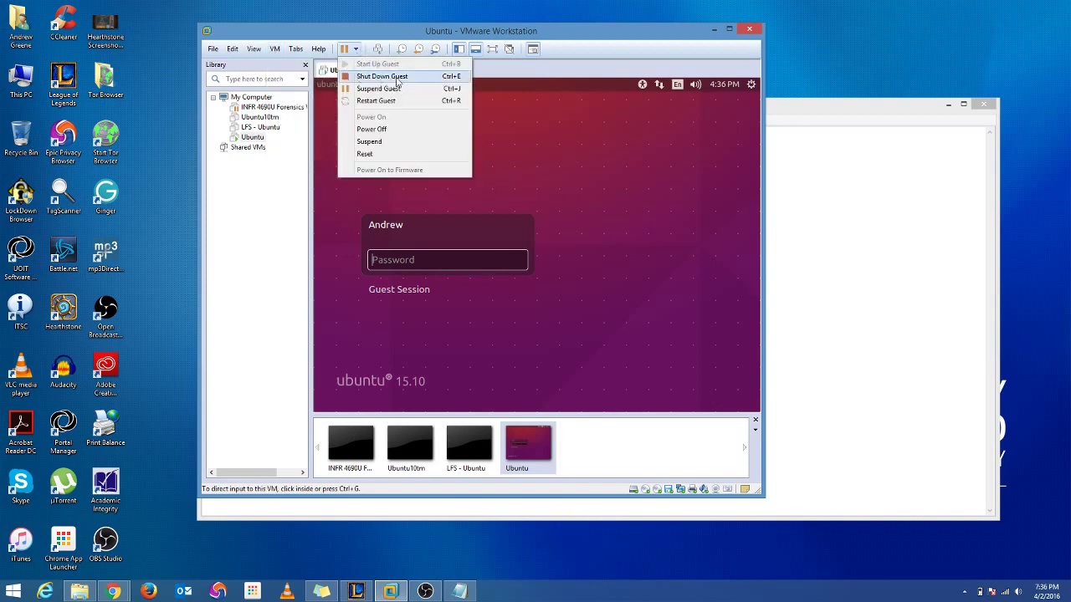
left_click(399, 78)
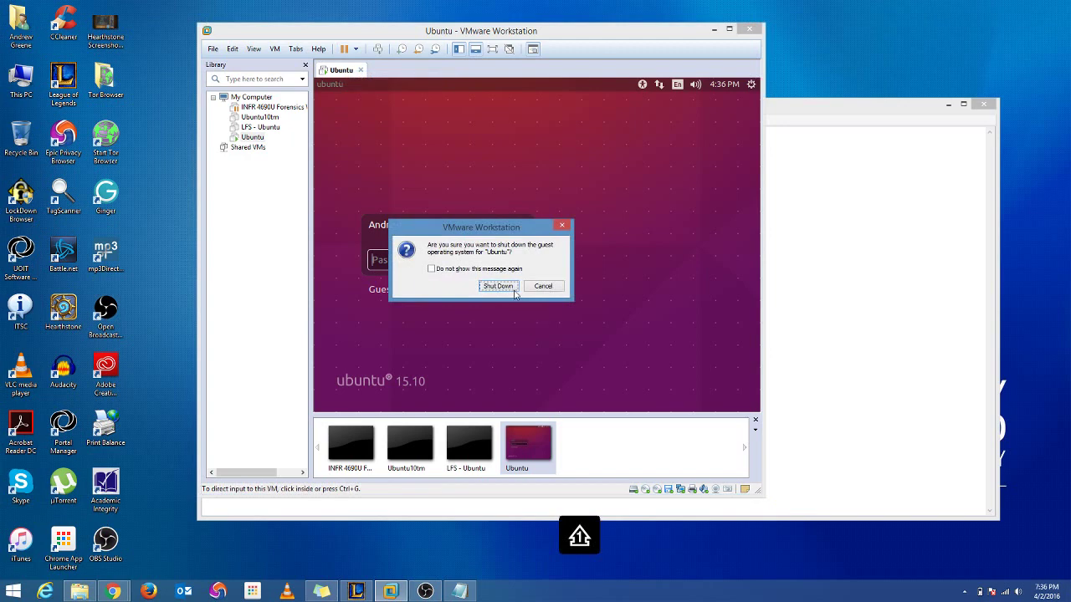
left_click(507, 285)
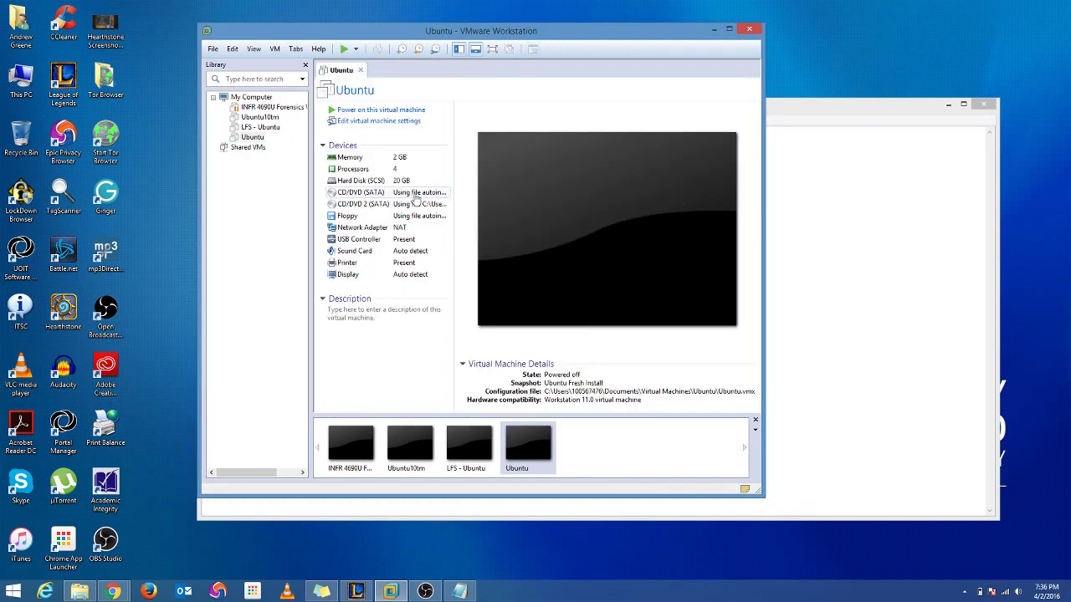
Open the settings of the first CD/DVD (SATA) drive and start browsing for an ISO image.
double_click(416, 197)
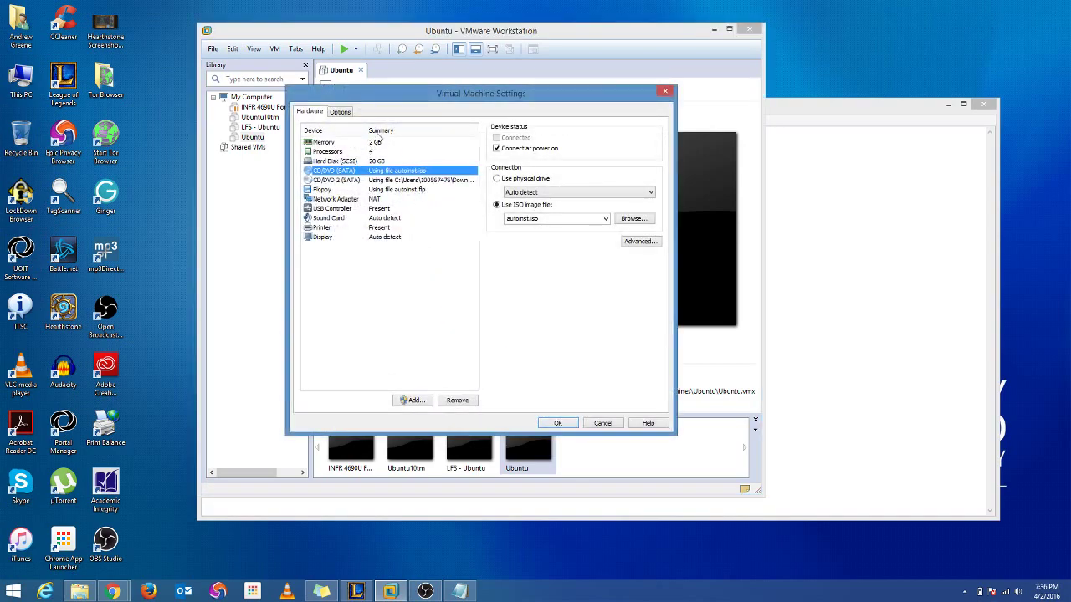
left_click_drag(405, 93, 535, 150)
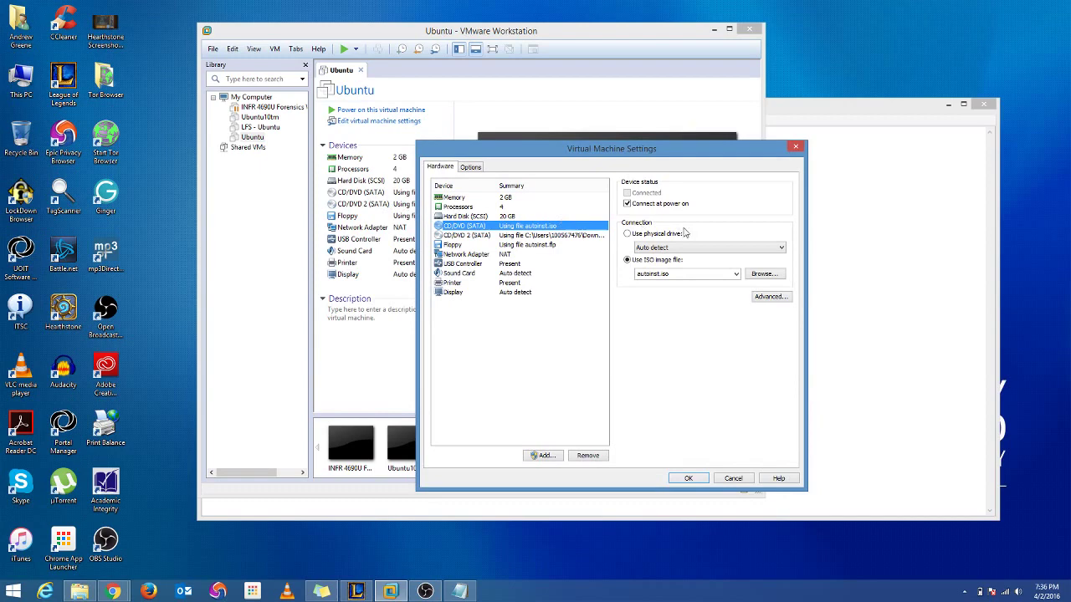
left_click(775, 277)
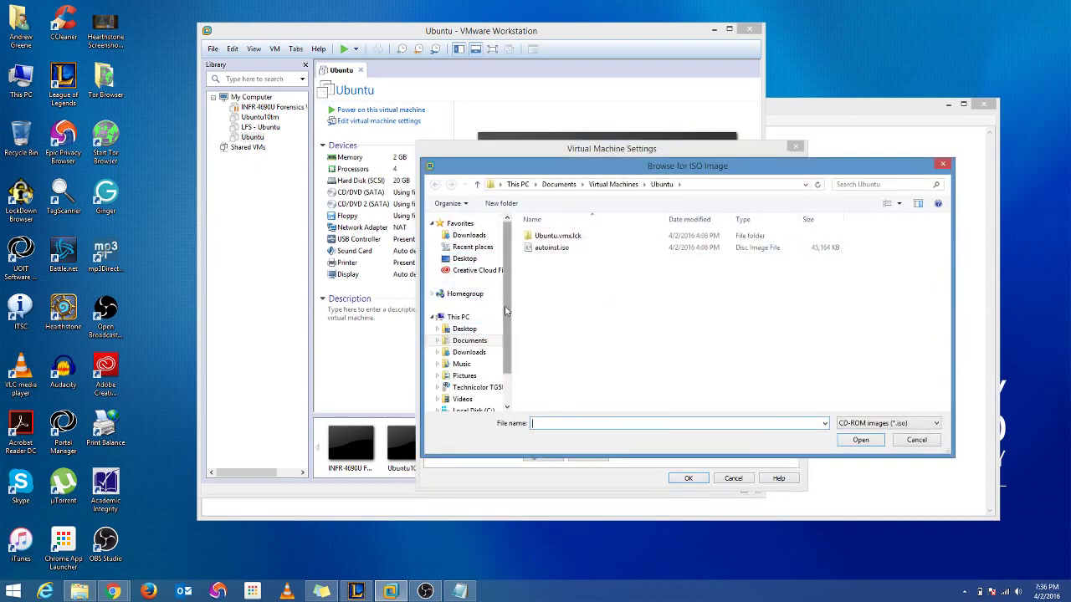
Navigate to the folder C:\Program Files (x86)\VMware\VMware Player in the ISO image browser.
scroll(513, 360, "down", 1)
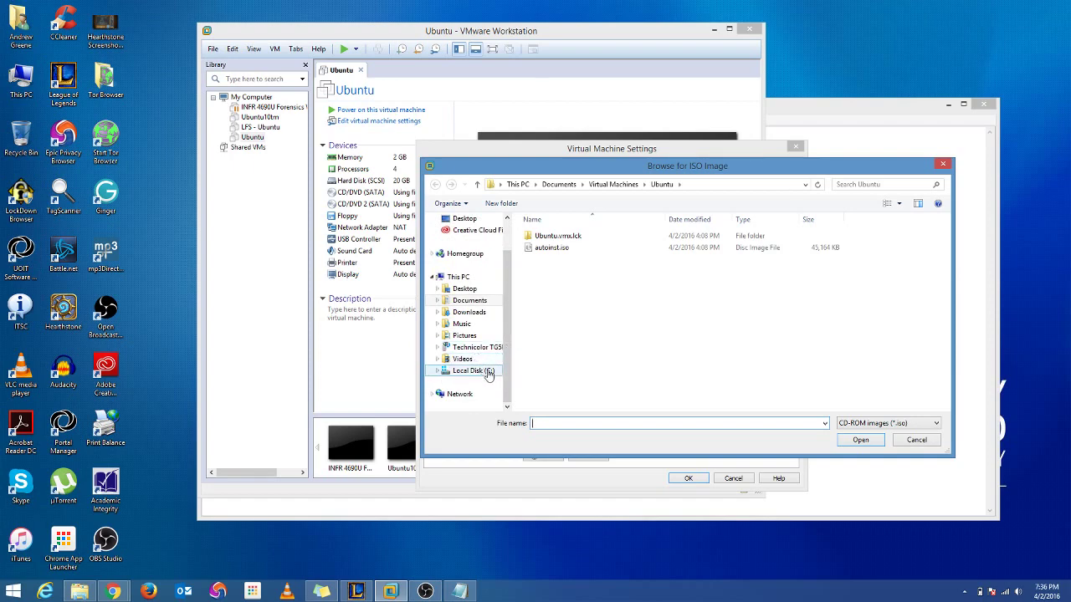
left_click(489, 373)
left_click(557, 296)
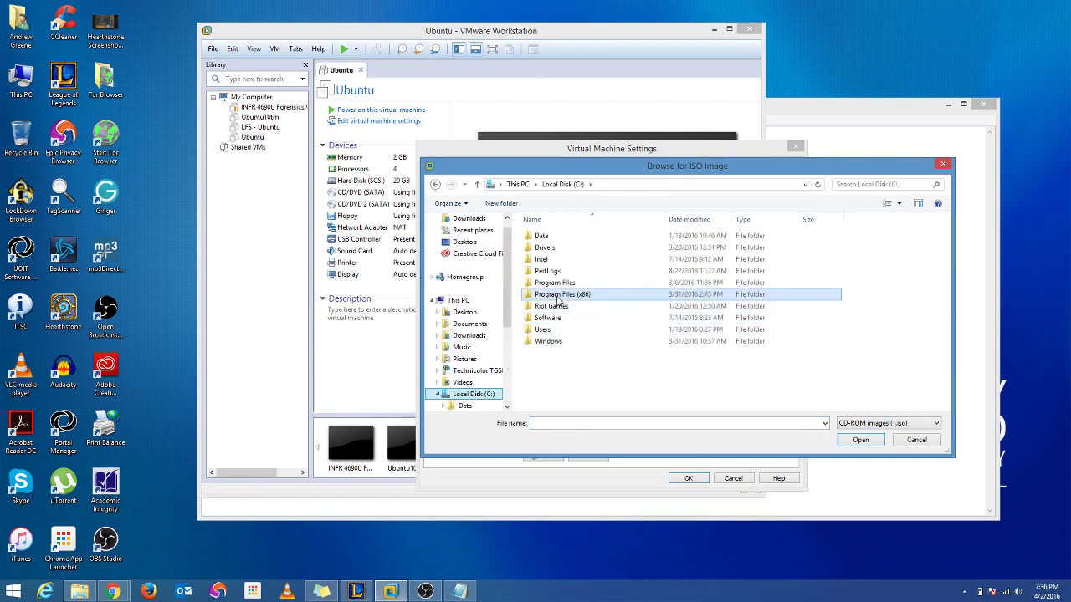
double_click(558, 296)
scroll(630, 335, "down", 4)
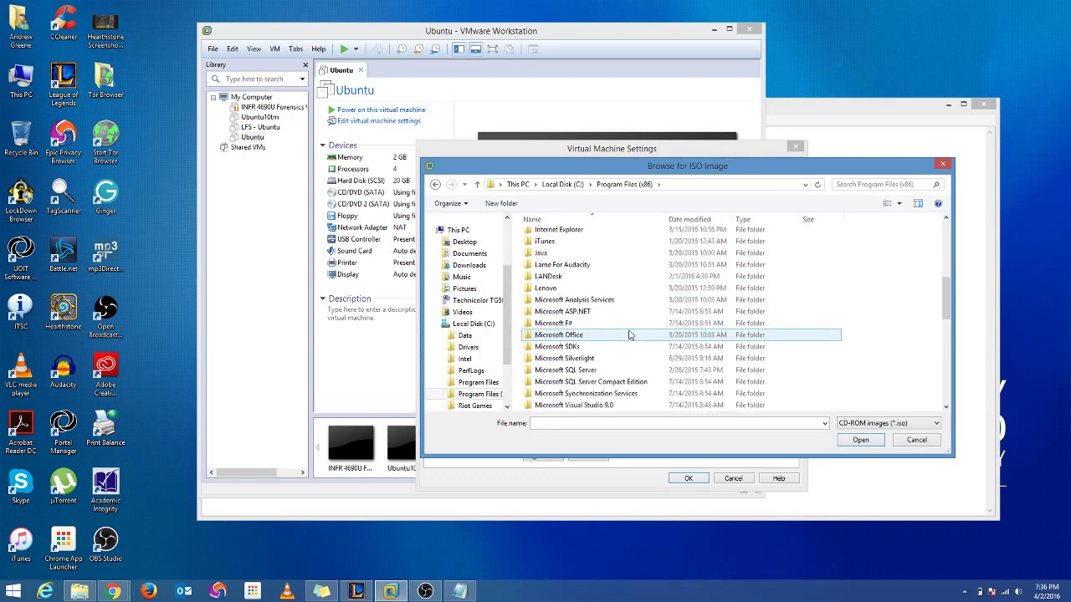
scroll(630, 335, "down", 8)
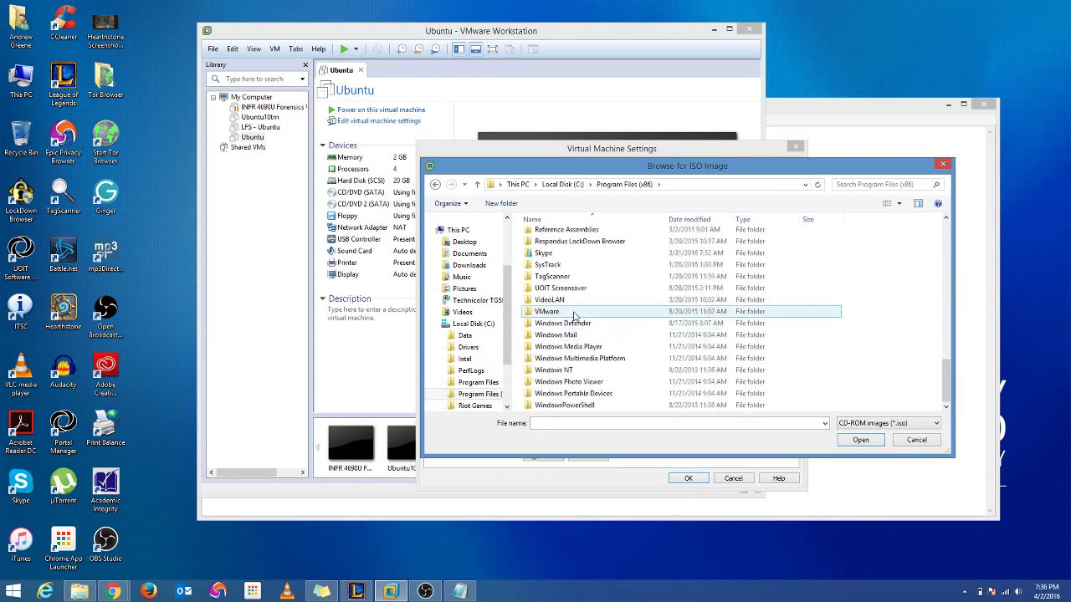
double_click(574, 315)
left_click(548, 240)
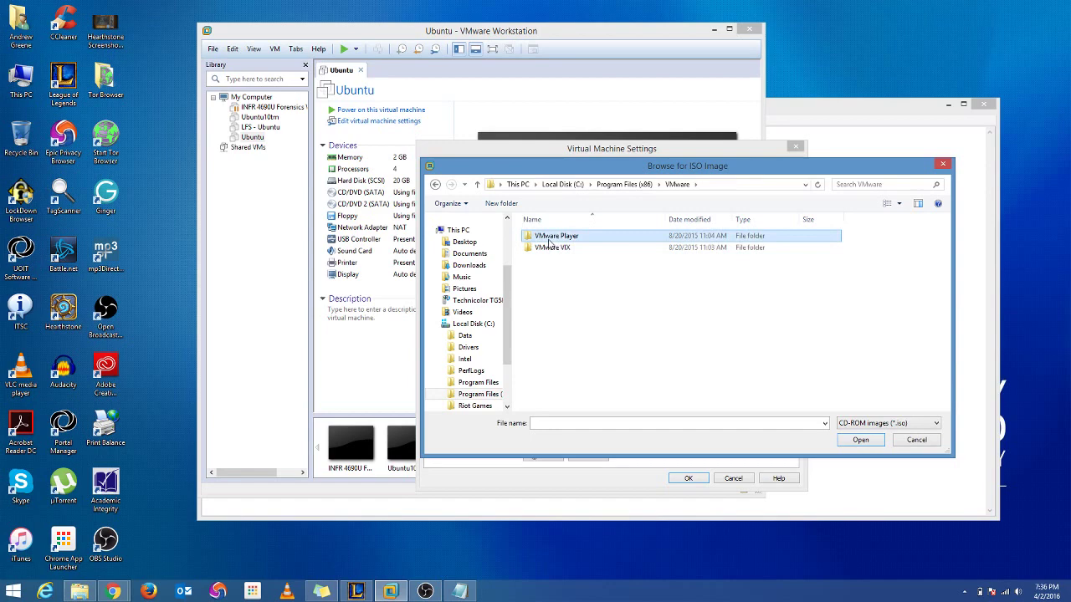
double_click(552, 237)
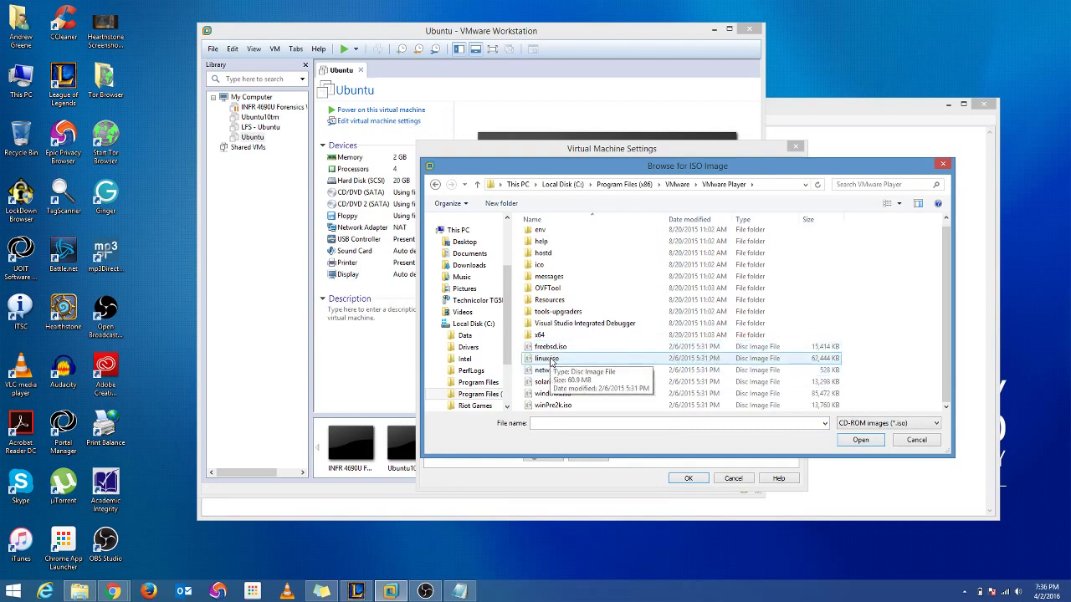
Attach linux.iso to the CD/DVD (SATA) drive and save the virtual machine settings.
left_click(552, 360)
left_click(850, 440)
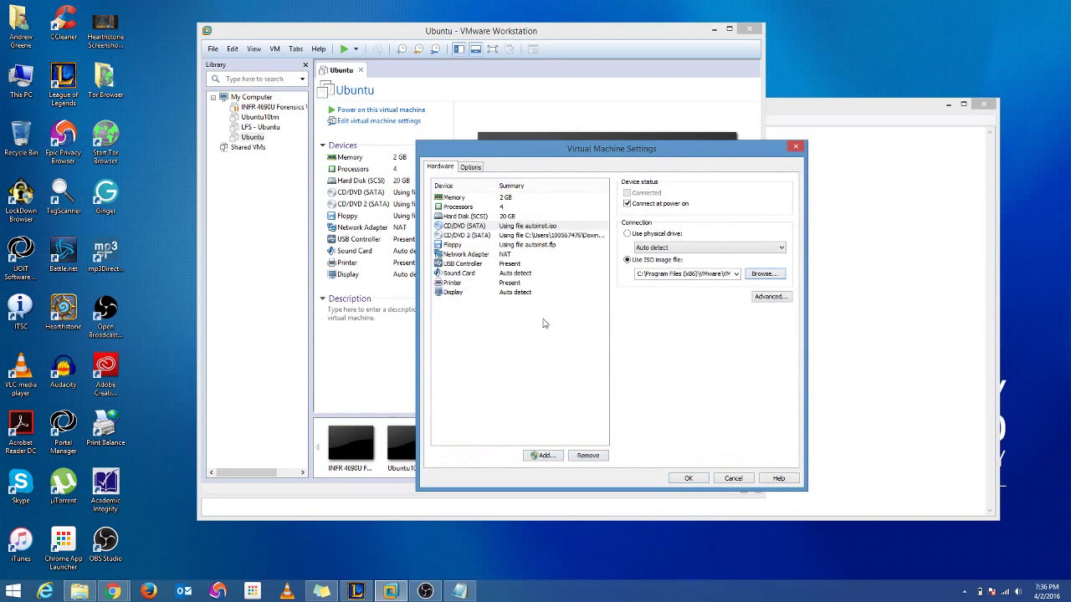
left_click(687, 477)
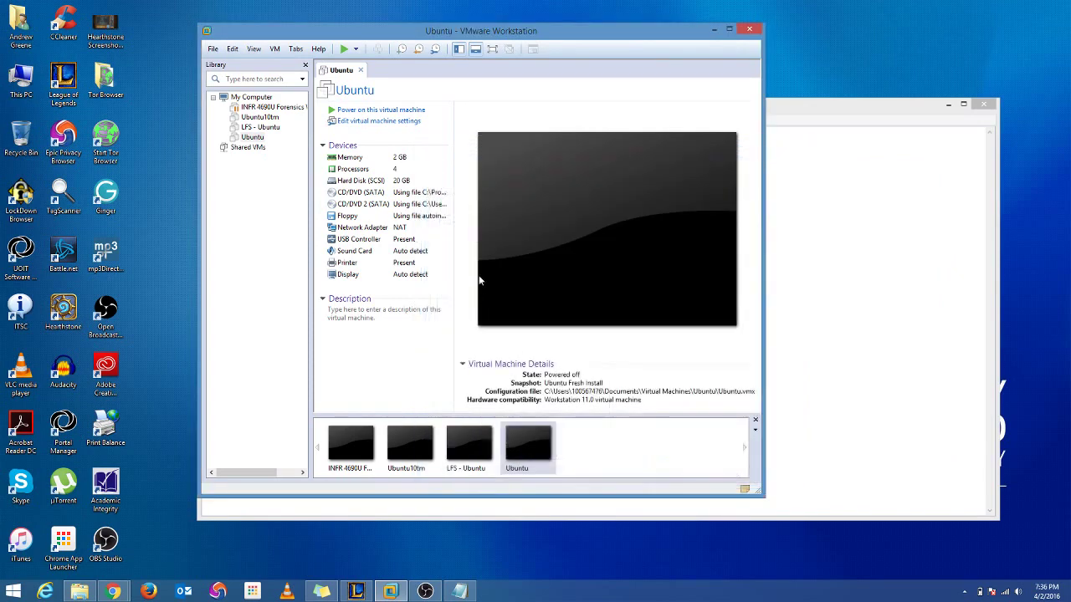
Power on the Ubuntu virtual machine, dismissing the startup hints, and minimize the blank window behind it.
left_click(345, 50)
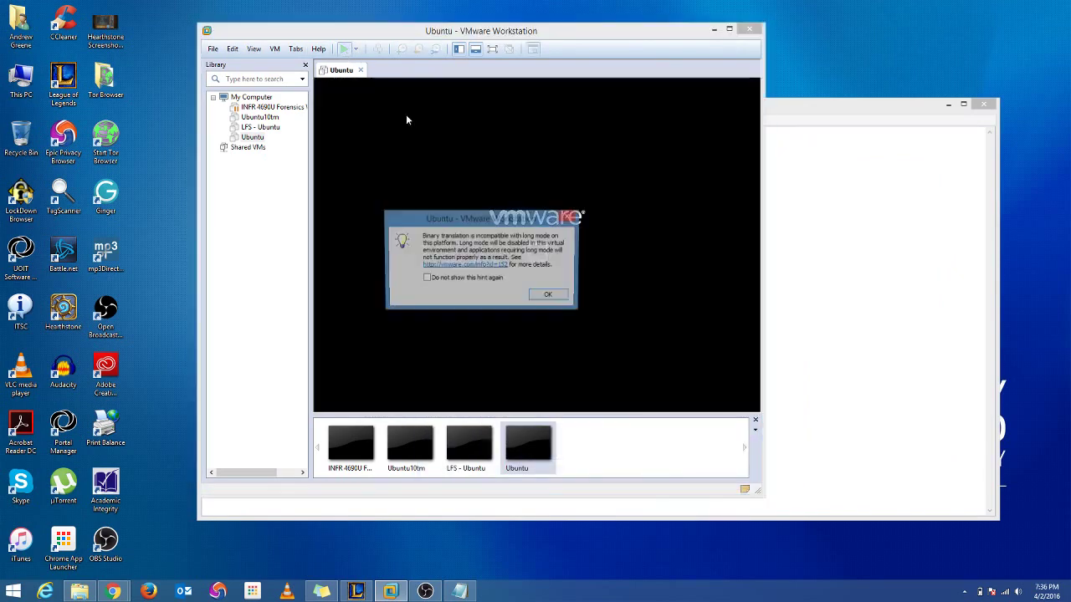
left_click(549, 293)
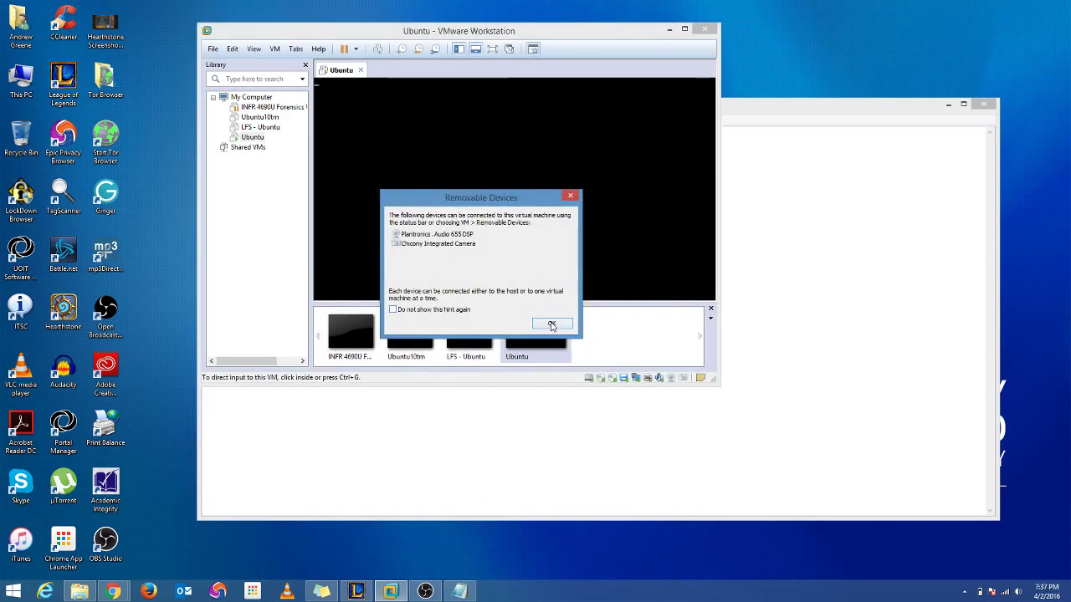
left_click(551, 324)
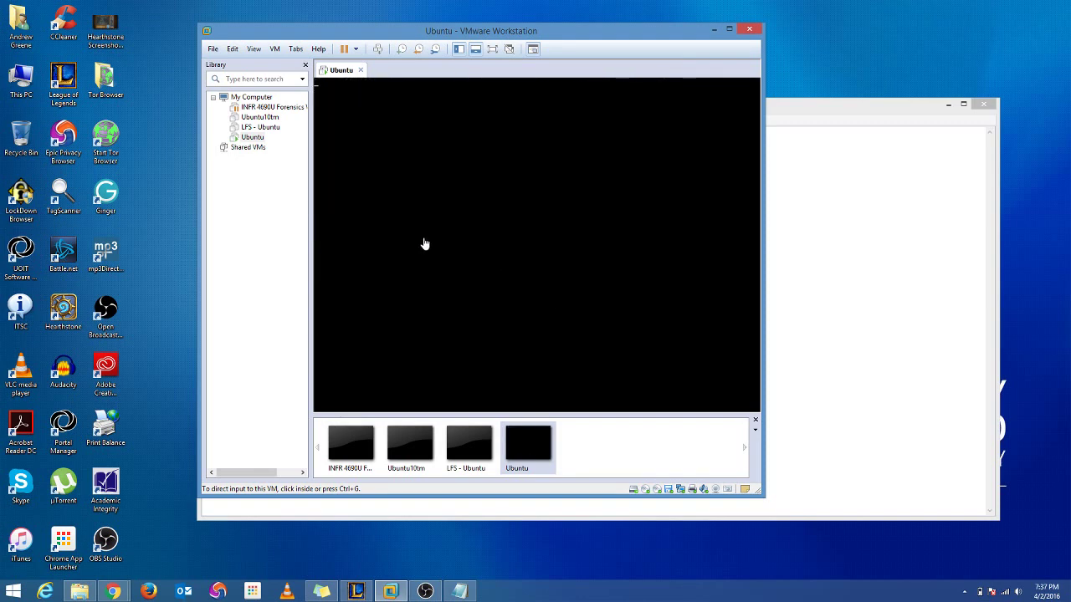
left_click(946, 105)
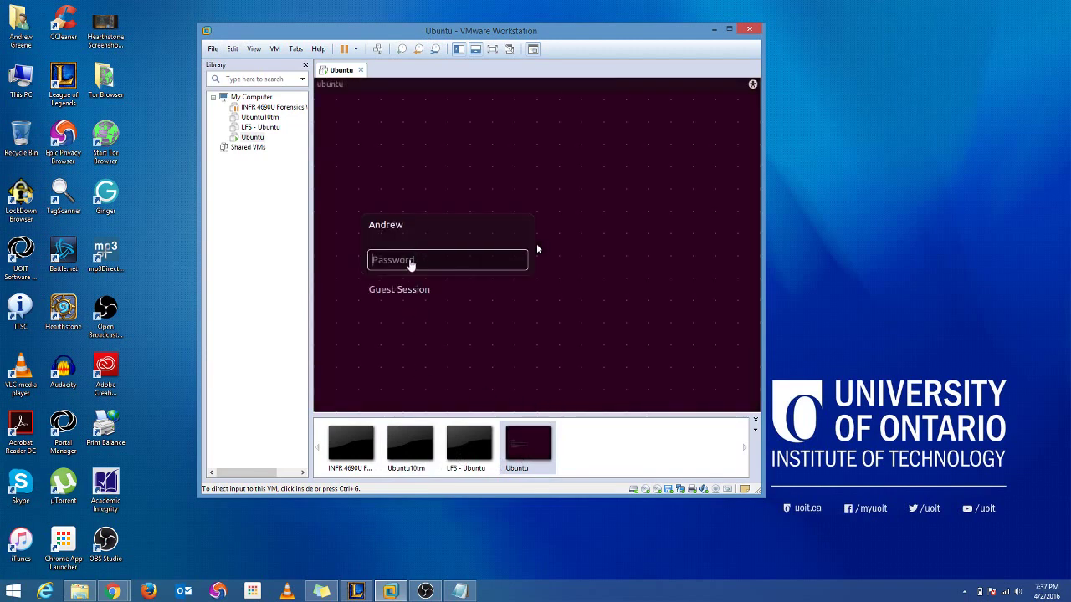
Log in to Ubuntu by entering the account password.
left_click(536, 249)
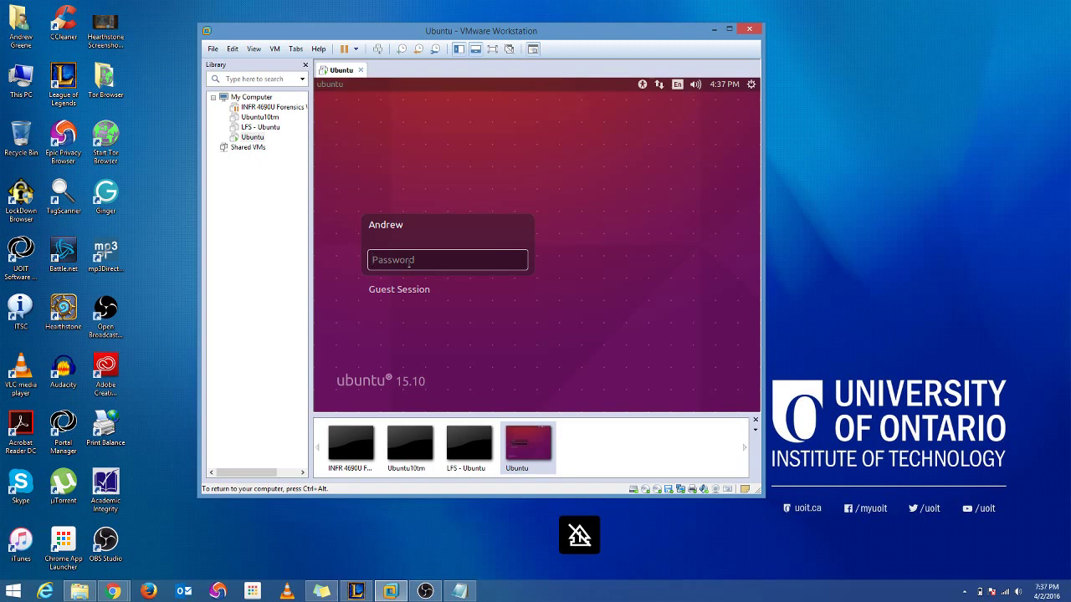
type("•••••")
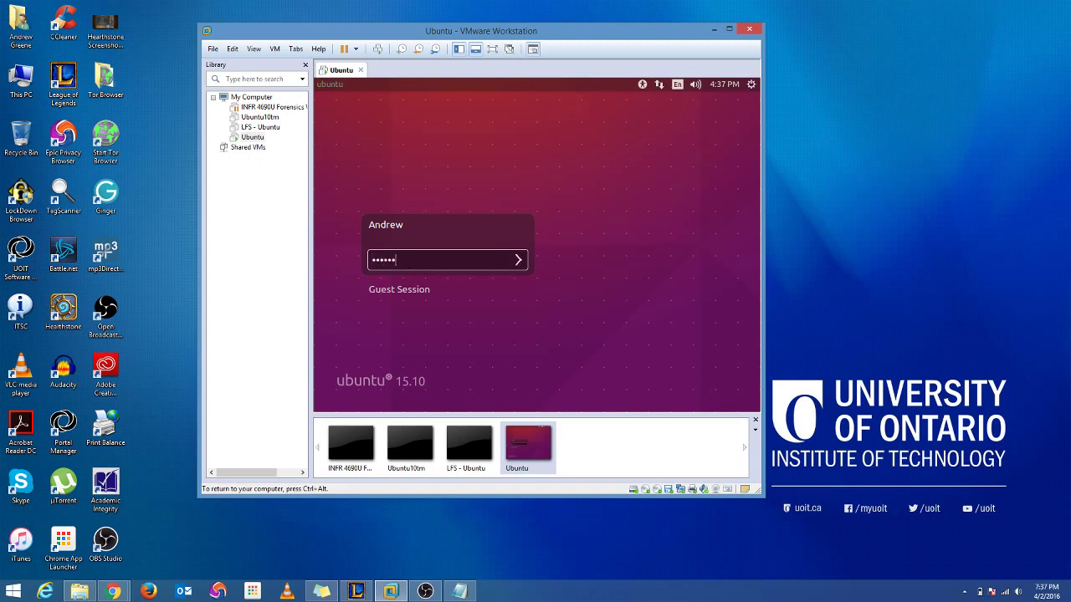
type("••")
key("Return")
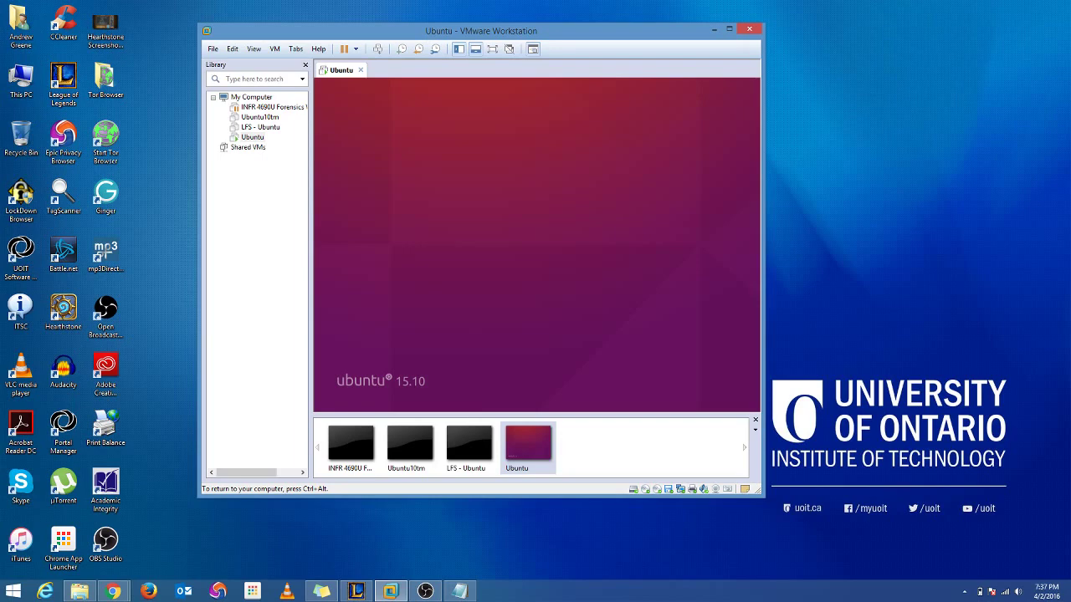
key("ctrl+alt")
key("ctrl+alt")
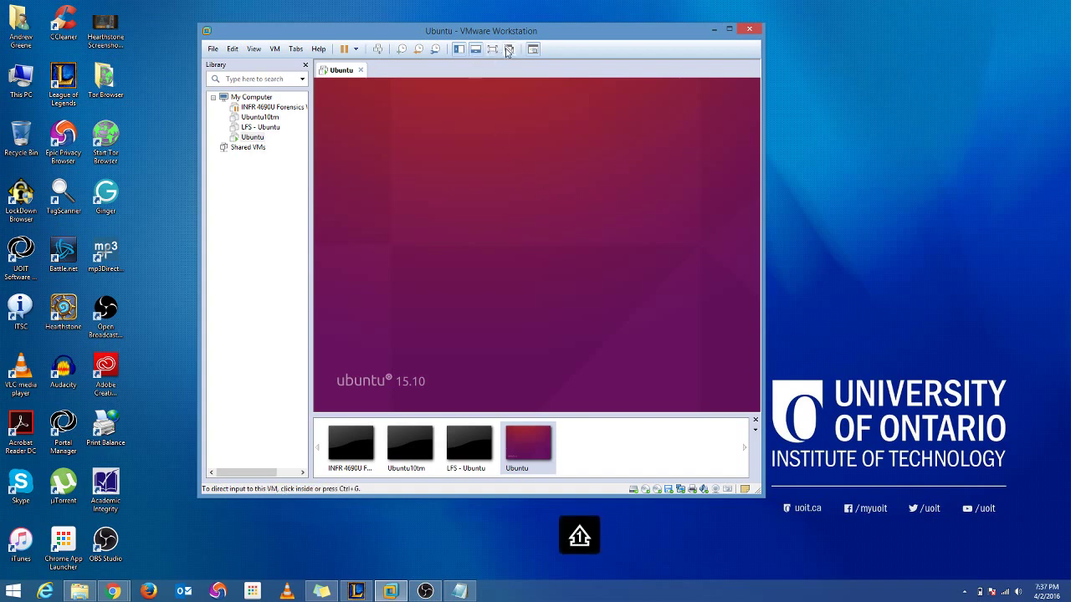
left_click(553, 106)
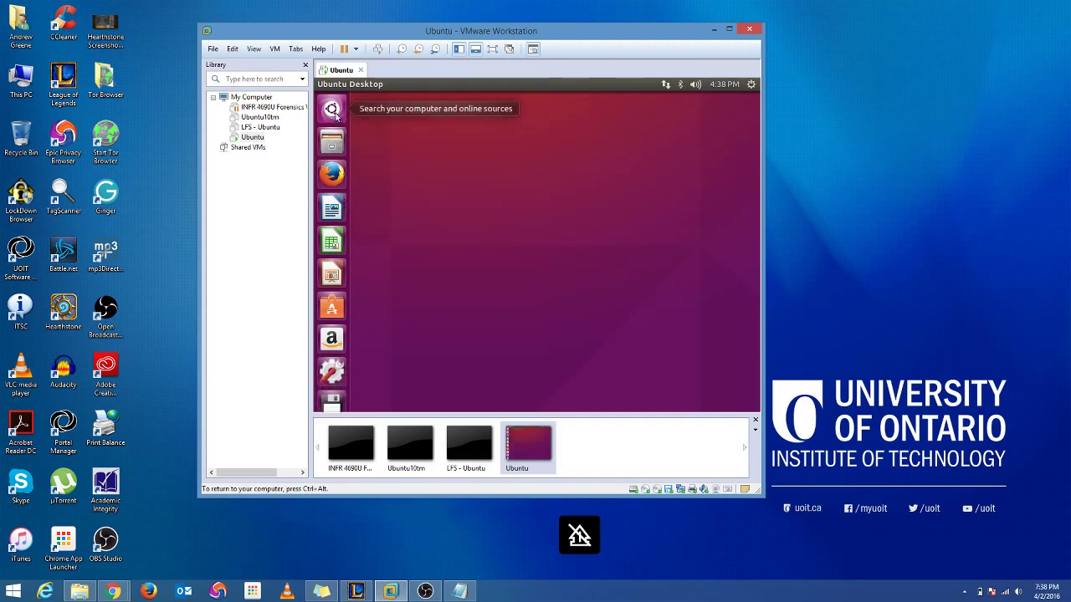
Open the VMware Tools disc in the Ubuntu file manager and select the VMwareTools-9.9.2-2496486.tar.gz archive.
left_click(332, 110)
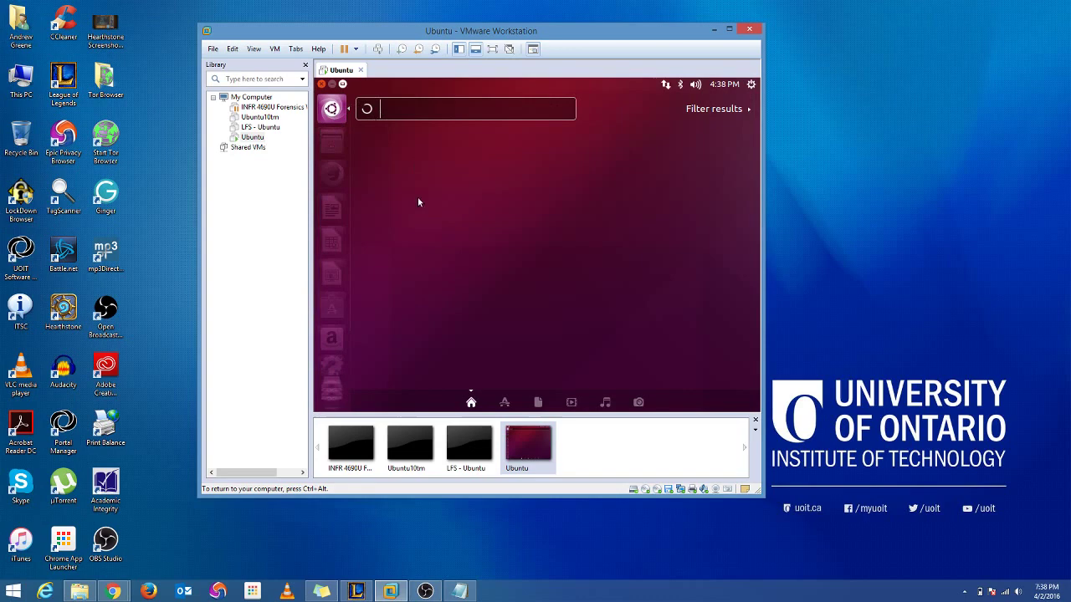
left_click(338, 143)
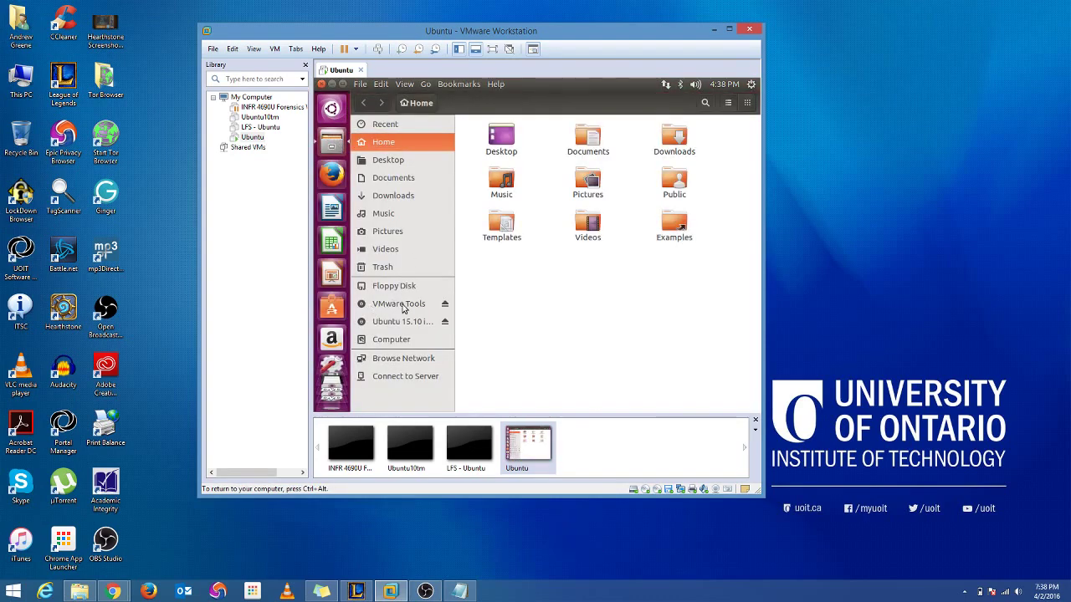
left_click(401, 307)
left_click(662, 187)
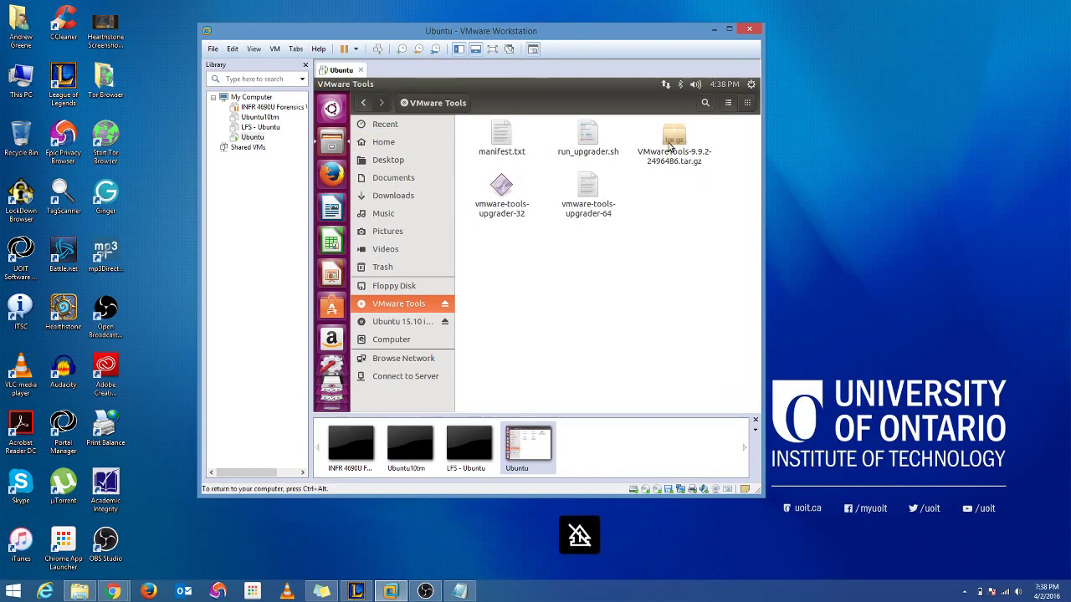
right_click(669, 146)
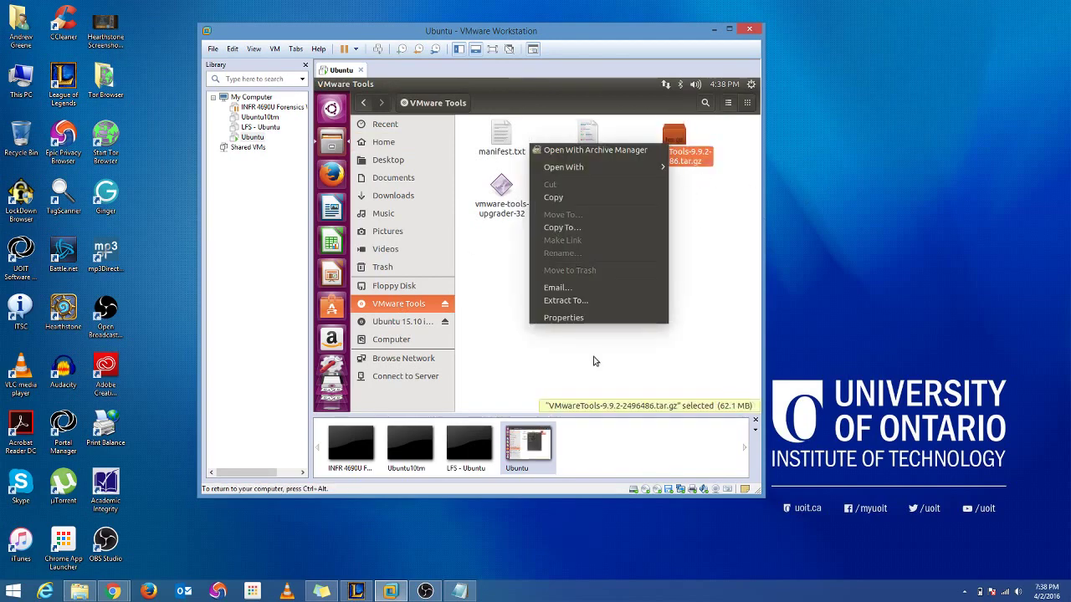
key("Escape")
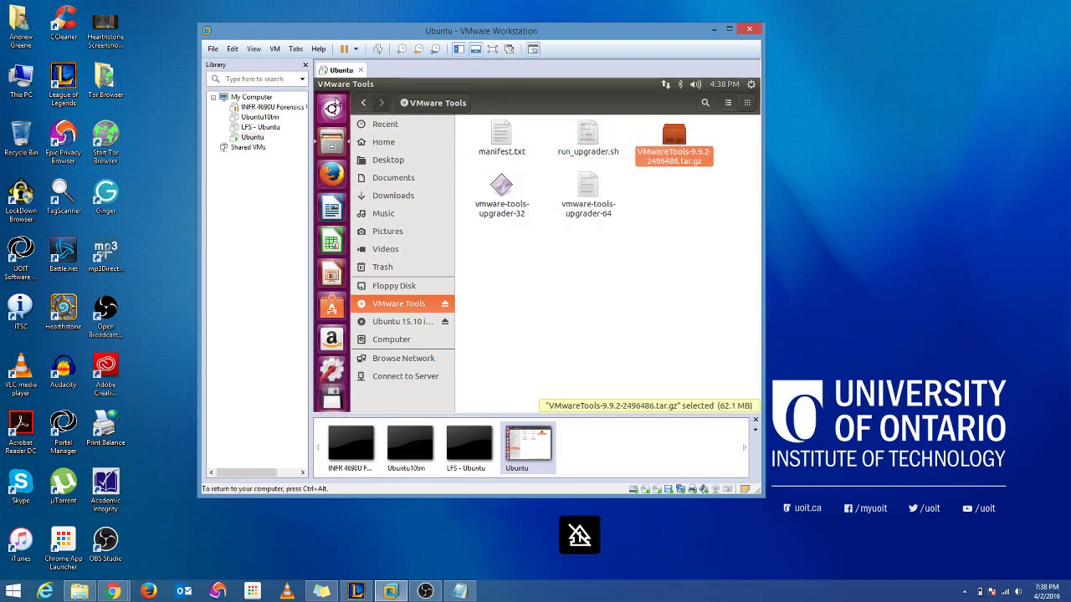
Search the Ubuntu applications for "term" and open Terminal.
left_click(332, 108)
type("ter")
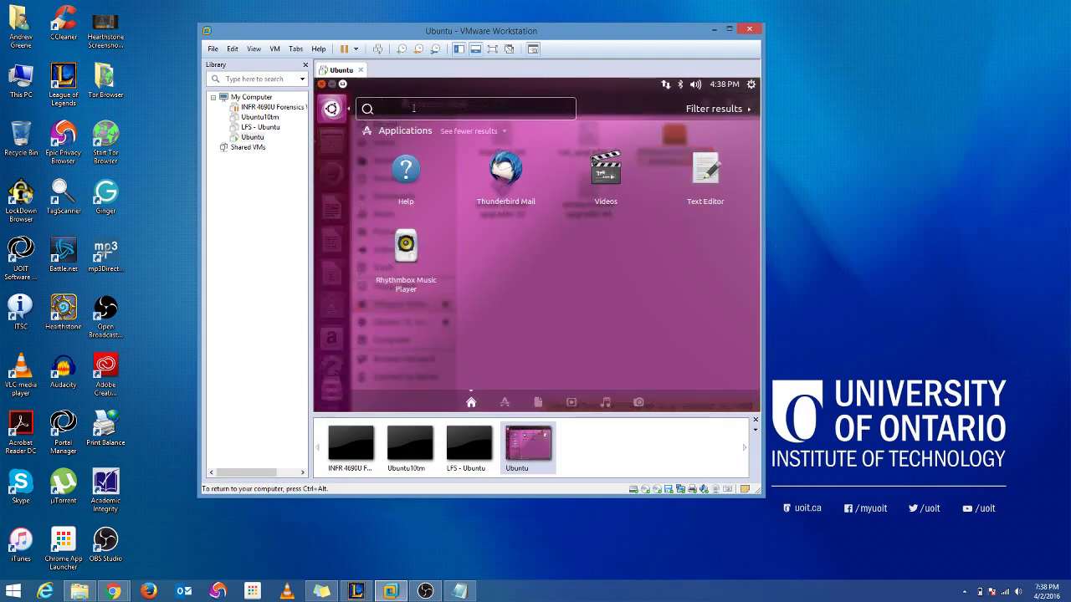
type("m")
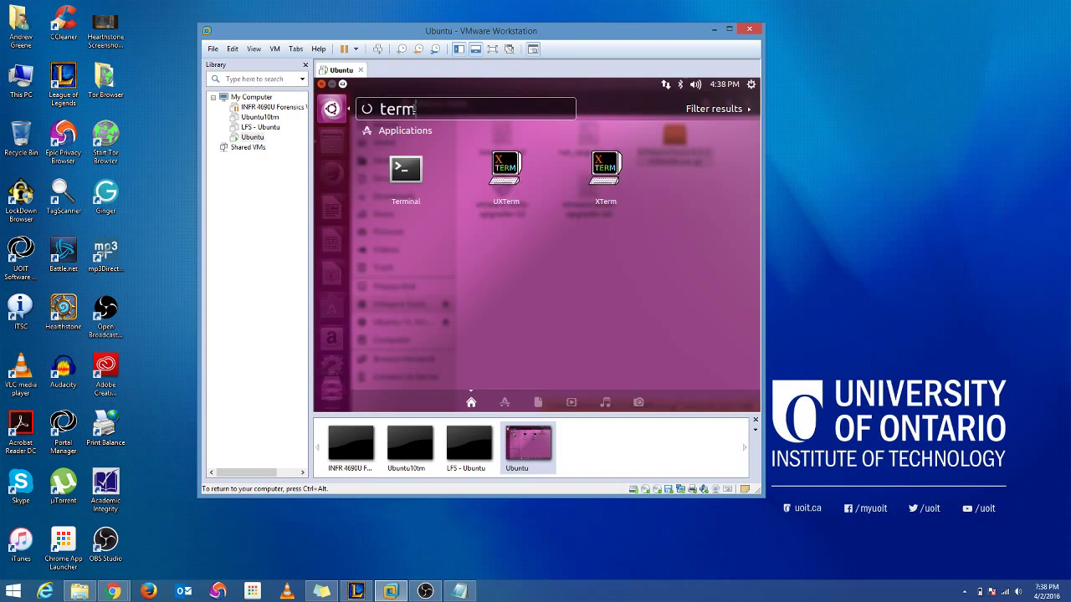
key("Return")
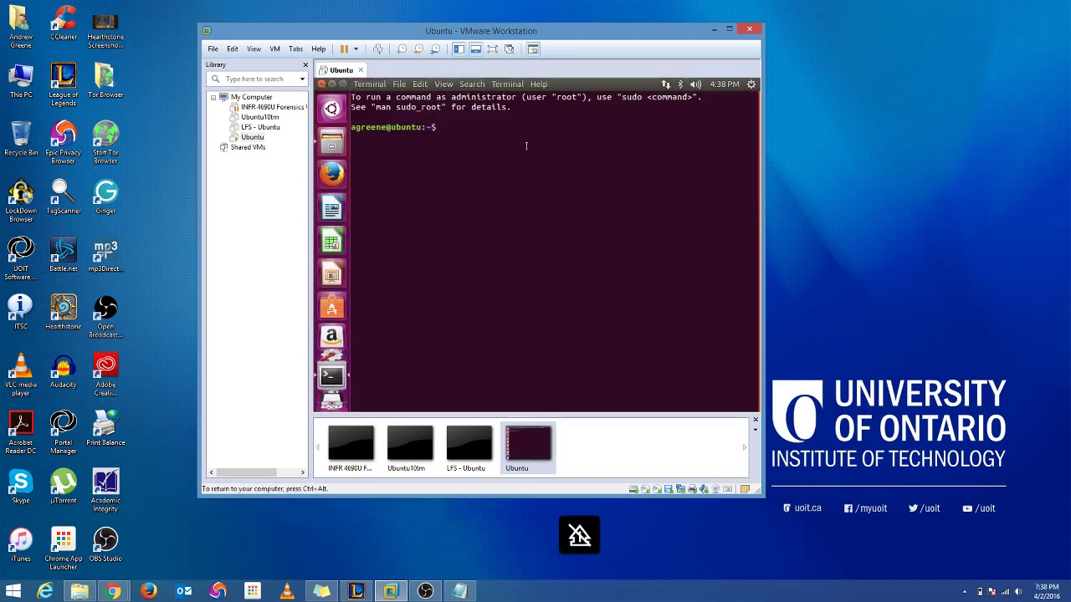
type("cd ")
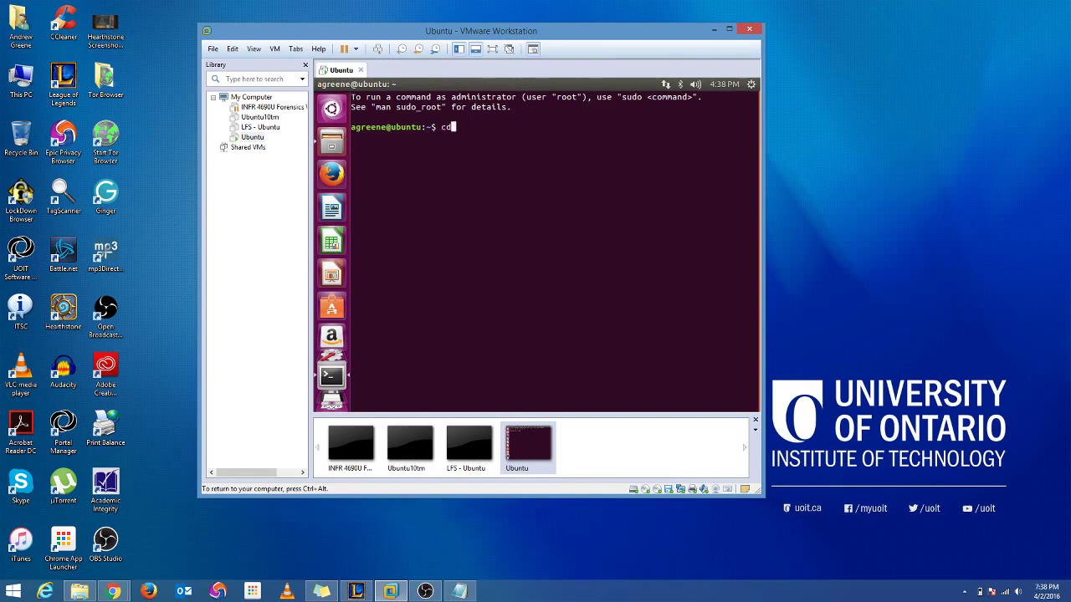
type("/")
key("BackSpace")
key("BackSpace")
key("BackSpace")
left_click(339, 143)
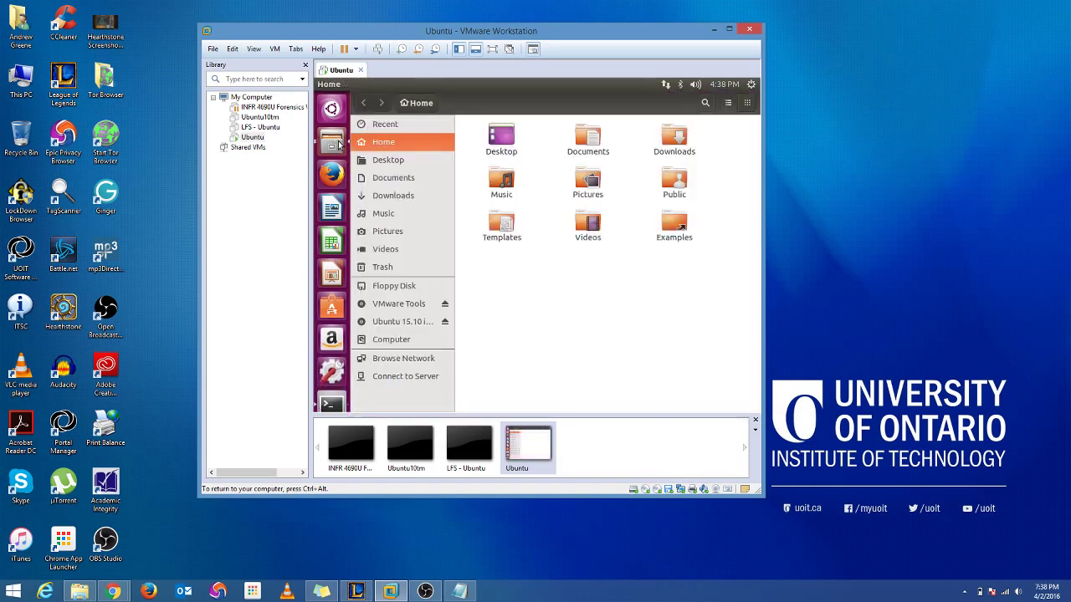
left_click(337, 405)
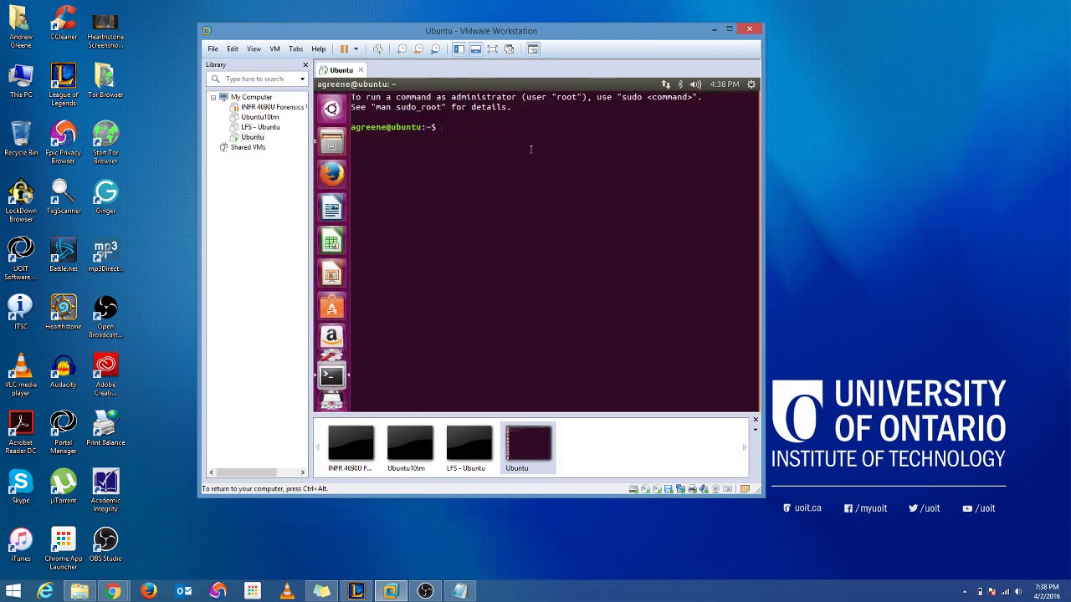
Change the terminal's working directory to the VMware Tools disc mounted in the user's folder under /media.
type("cd /me")
key("Tab")
type("a")
key("Tab")
type("V")
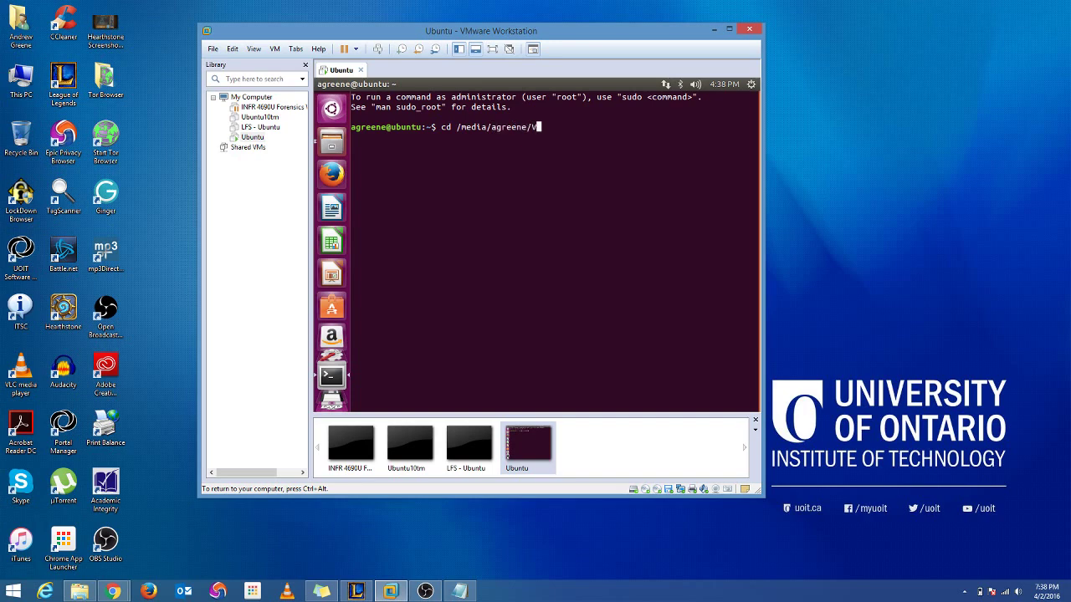
key("Tab")
key("Return")
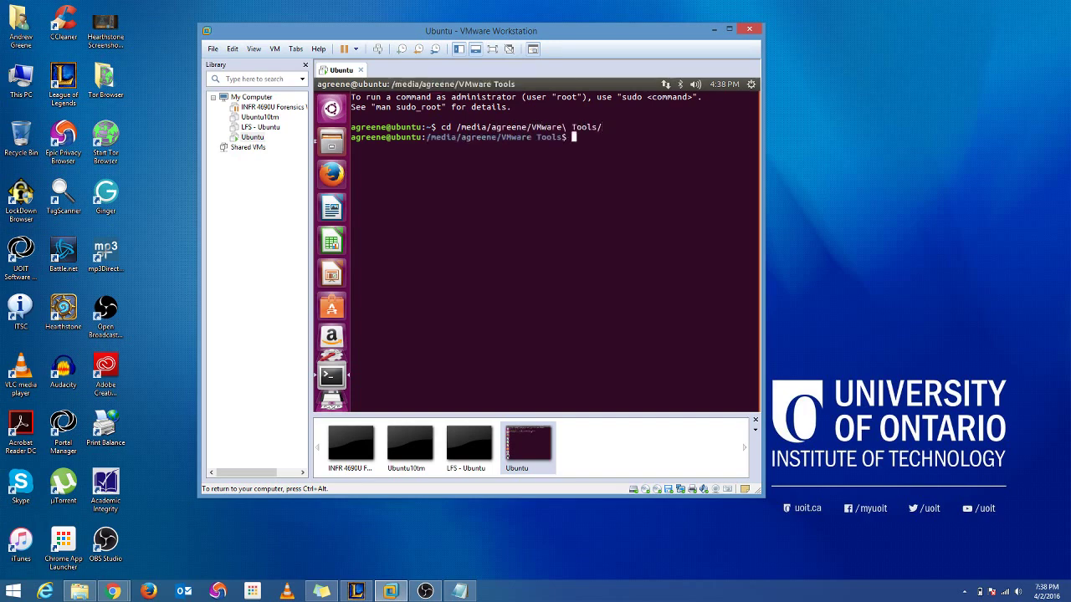
List the VMware Tools disc's contents with ll and examine the VMwareTools-9.9.2-2496486.tar.gz entry.
type("ll")
key("Return")
key("ctrl+alt")
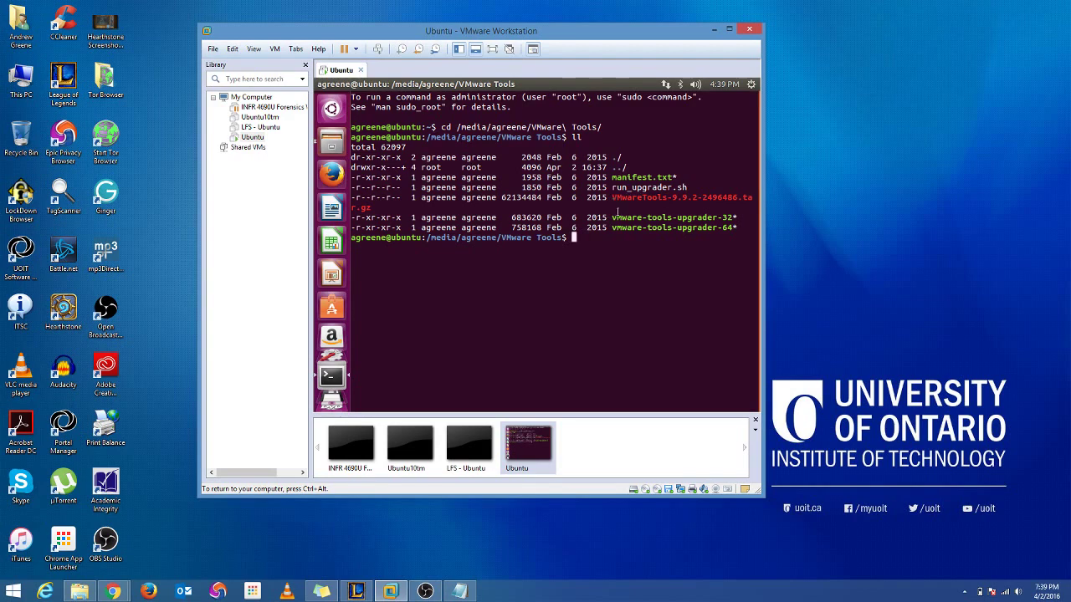
key("ctrl+alt")
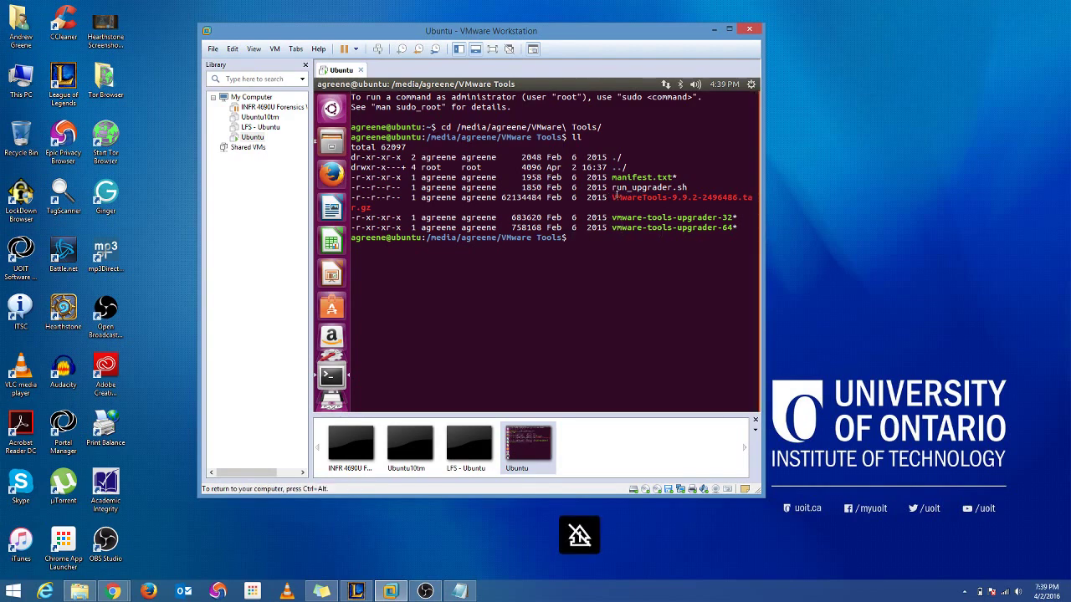
left_click_drag(615, 194, 369, 207)
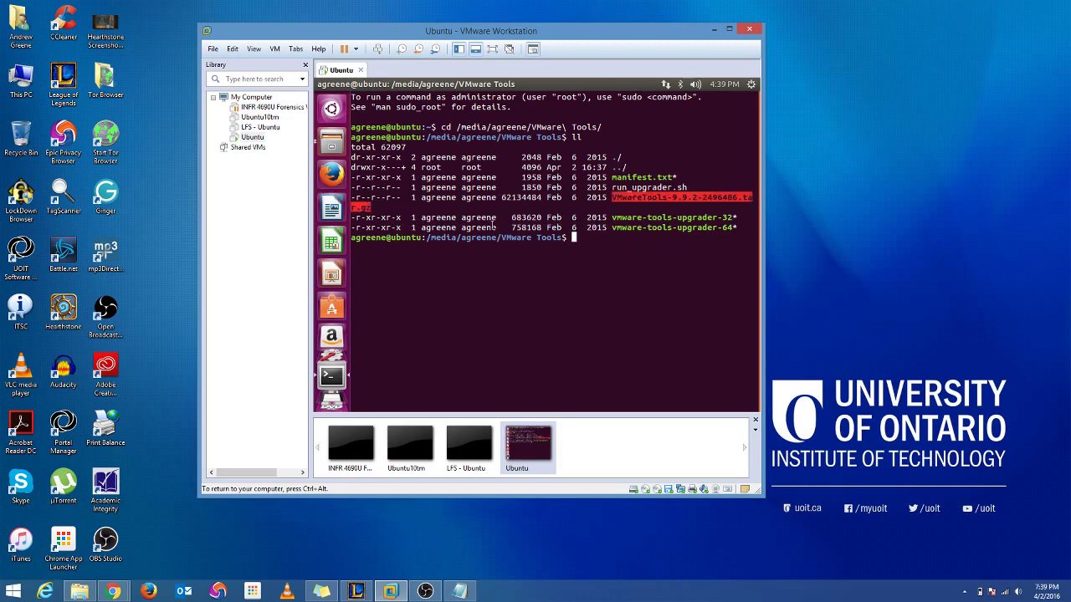
right_click(655, 199)
left_click(686, 204)
left_click(616, 264)
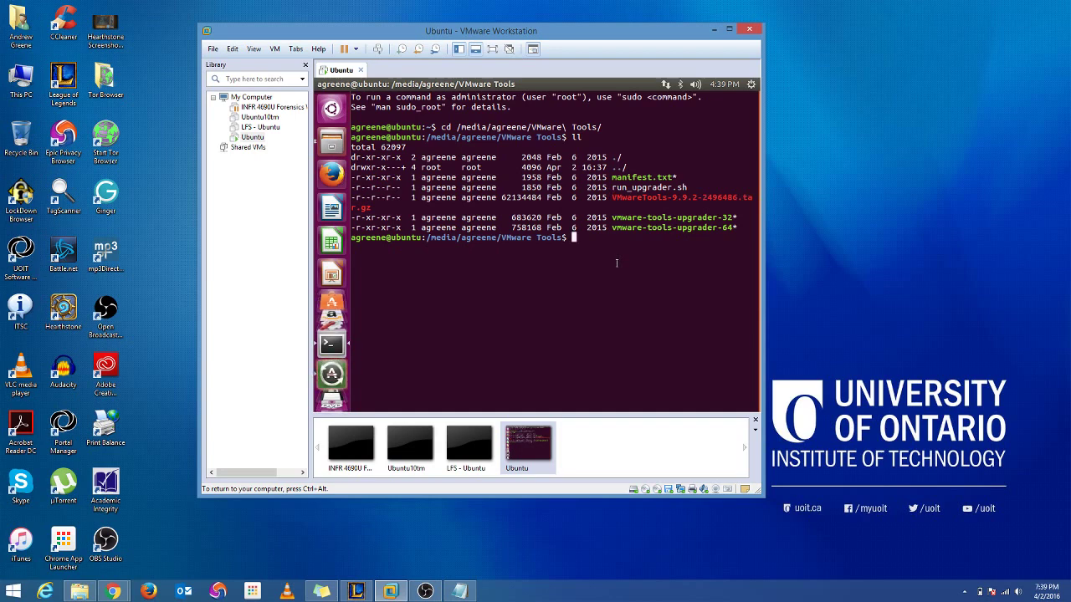
Copy VMwareTools-9.9.2-2496486.tar.gz from the disc into the user's home Downloads folder with cp.
type("cp ")
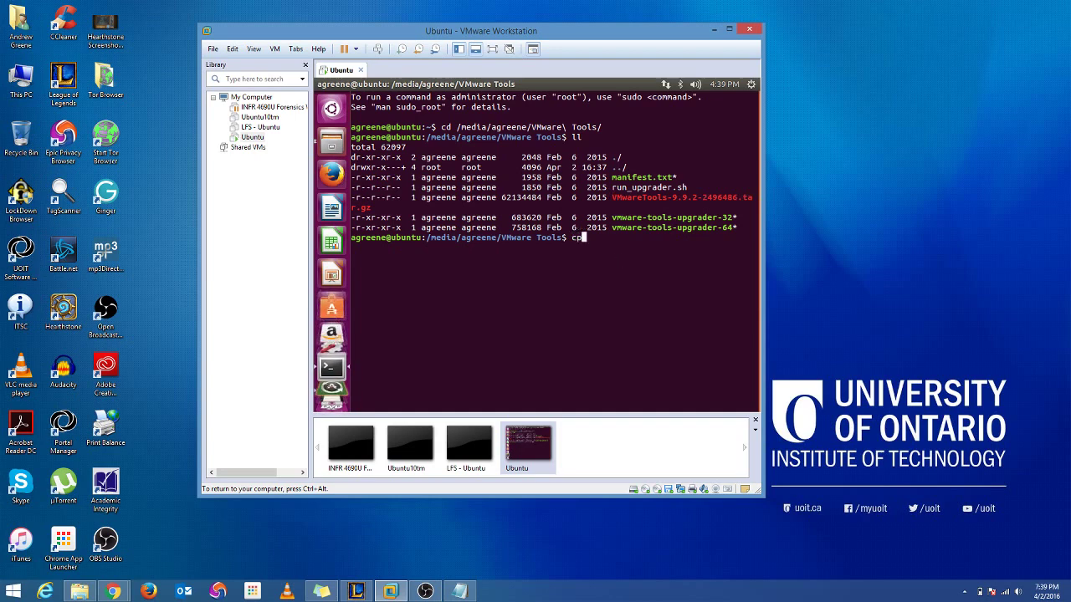
type("VM")
key("Tab")
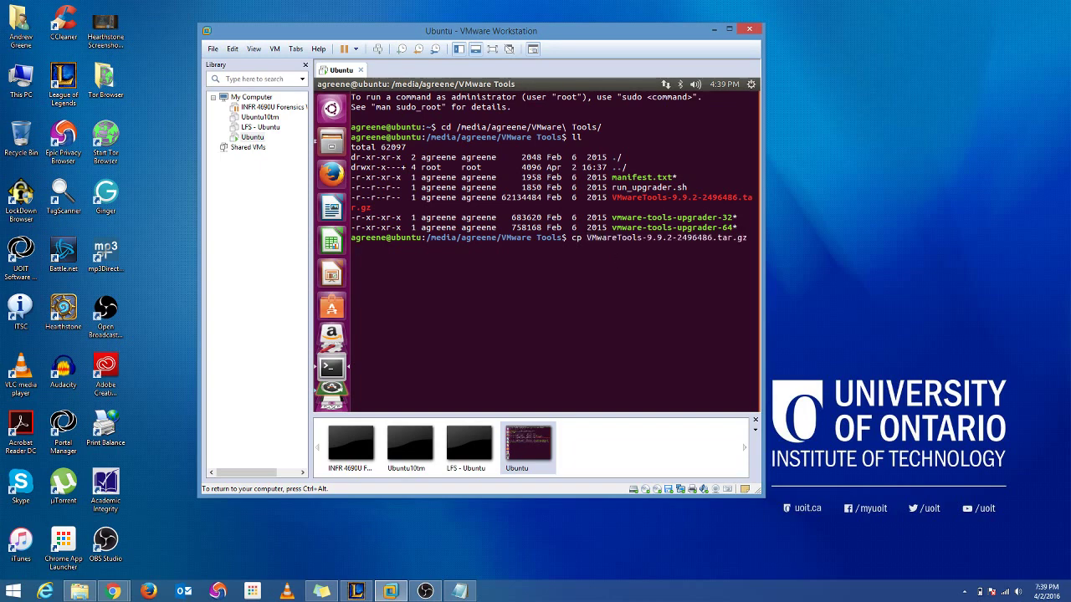
type("/home/ag")
key("Tab")
type("Dow")
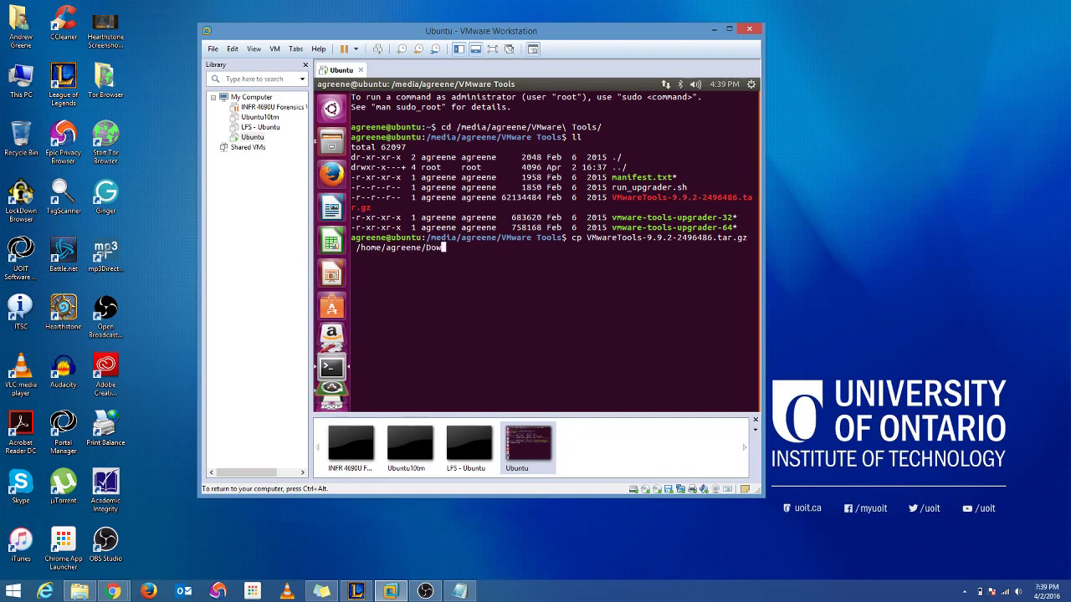
key("Tab")
key("Return")
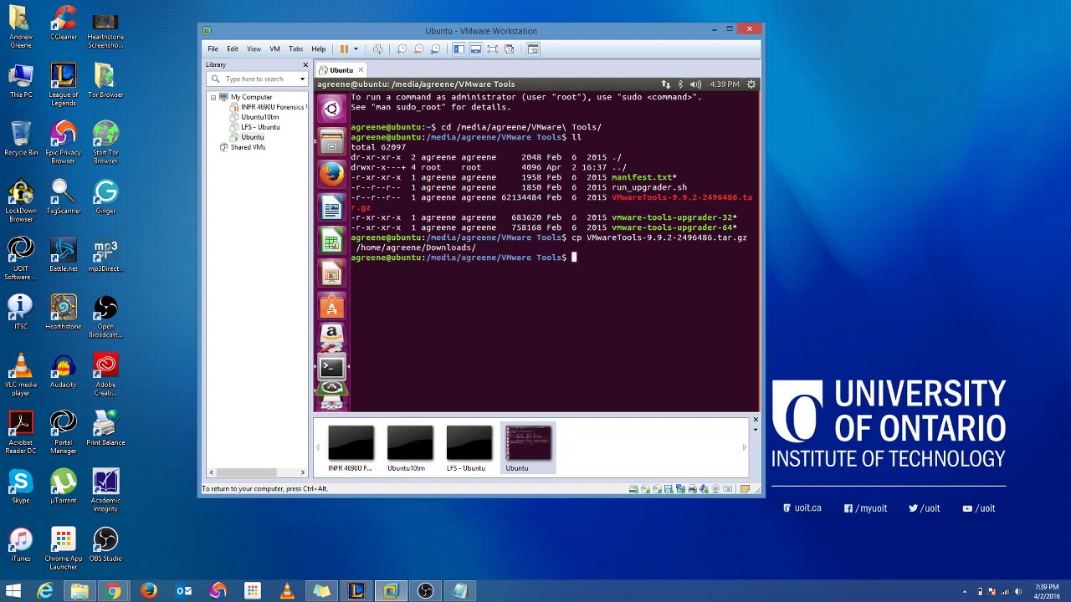
Change to the user's home Downloads folder and list its contents with ll.
type("cd /home/a")
key("Tab")
type("Dow")
key("Tab")
key("Return")
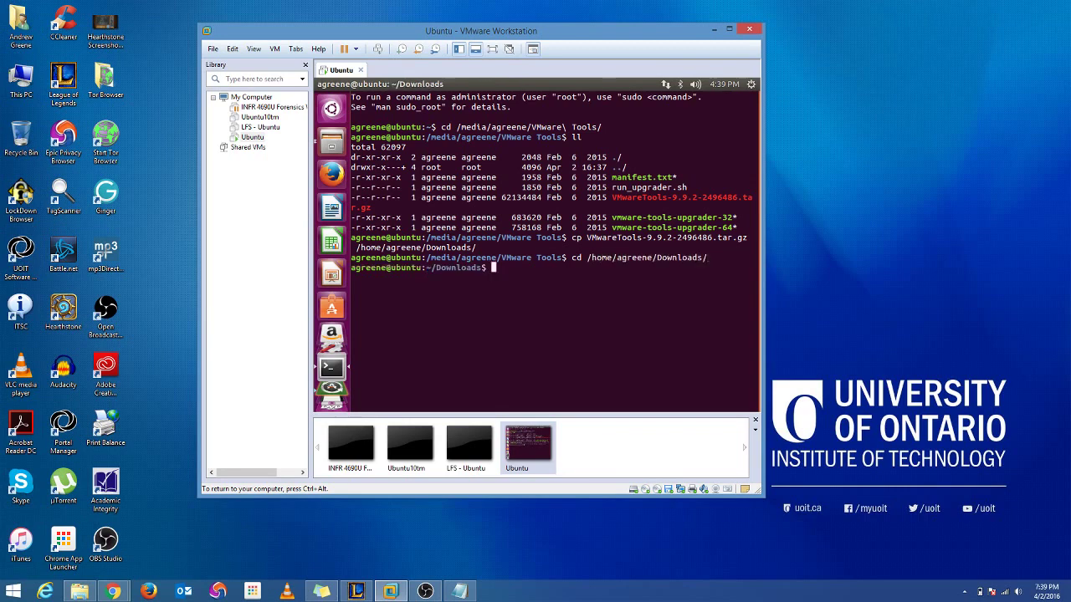
type("ll")
key("Return")
Extract VMwareTools-9.9.2-2496486.tar.gz in the Downloads folder with tar -xf.
type("tar -xf")
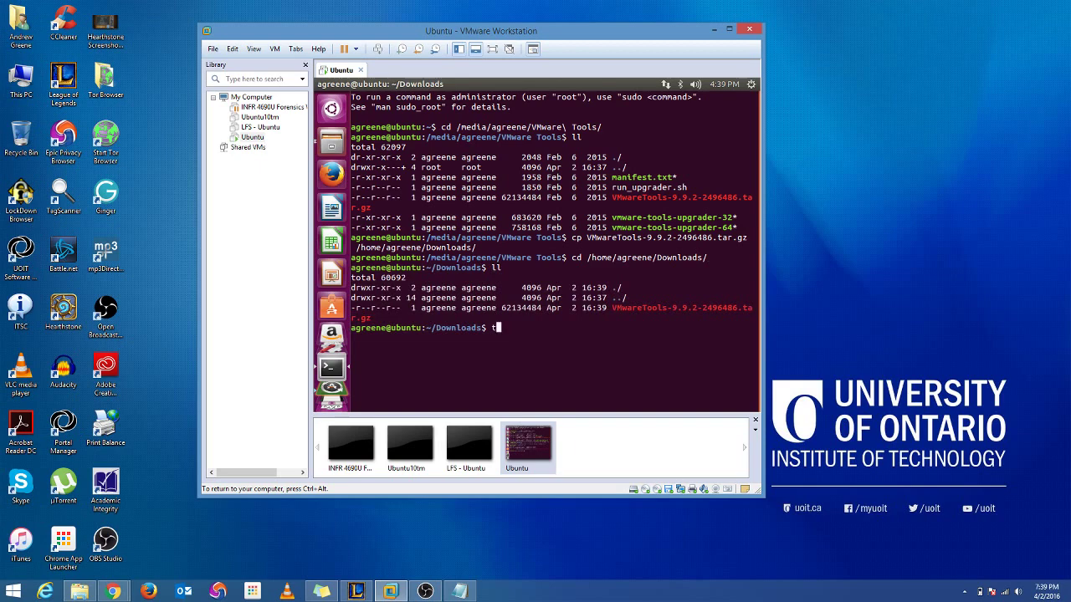
type(" VM")
key("Tab")
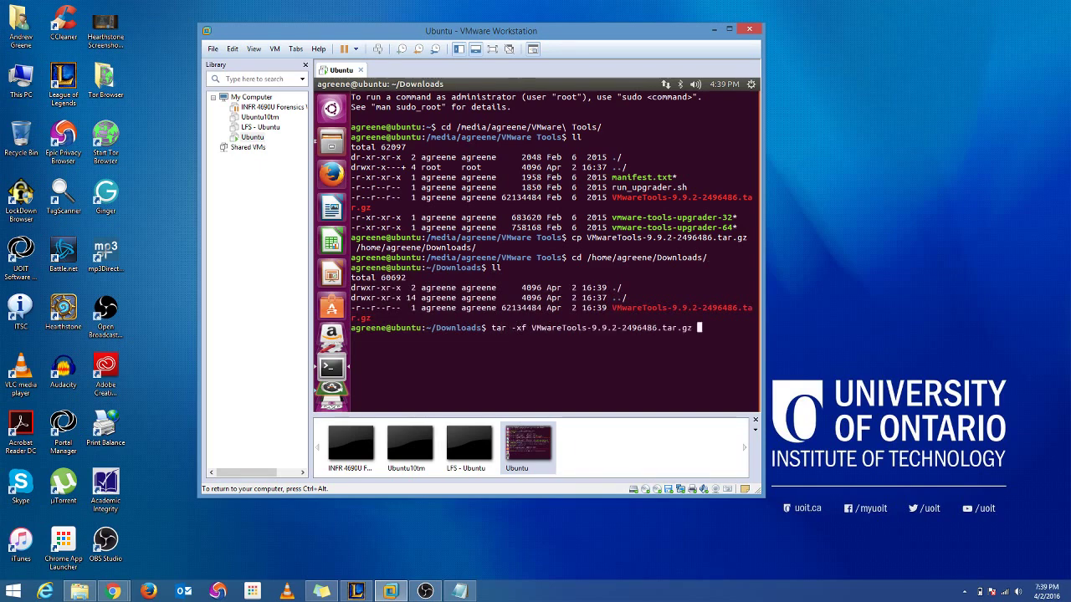
key("Return")
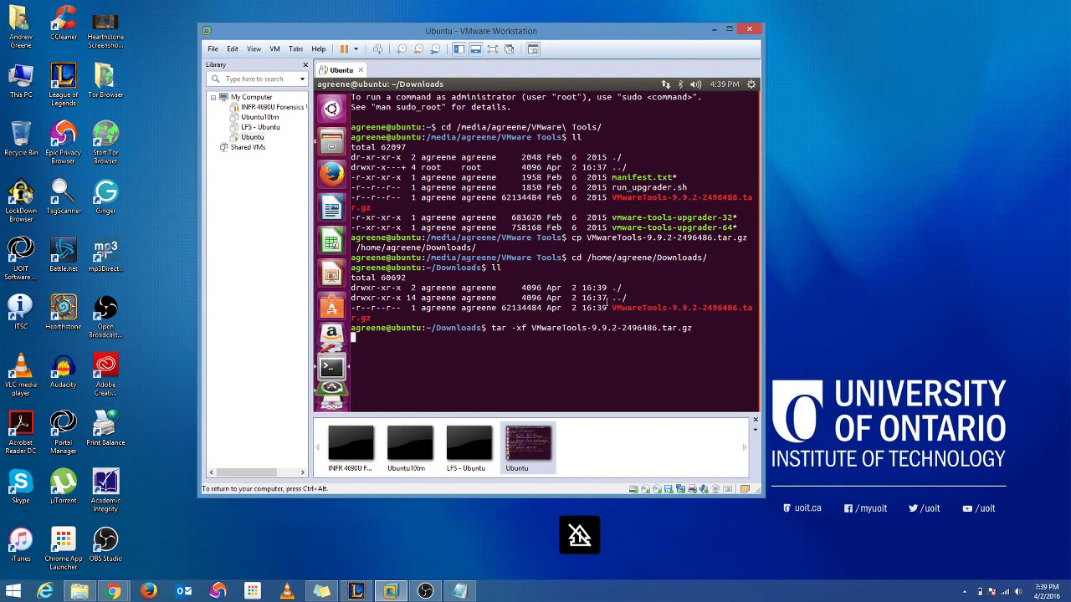
Change into the extracted vmware-tools-distrib directory.
type("cd")
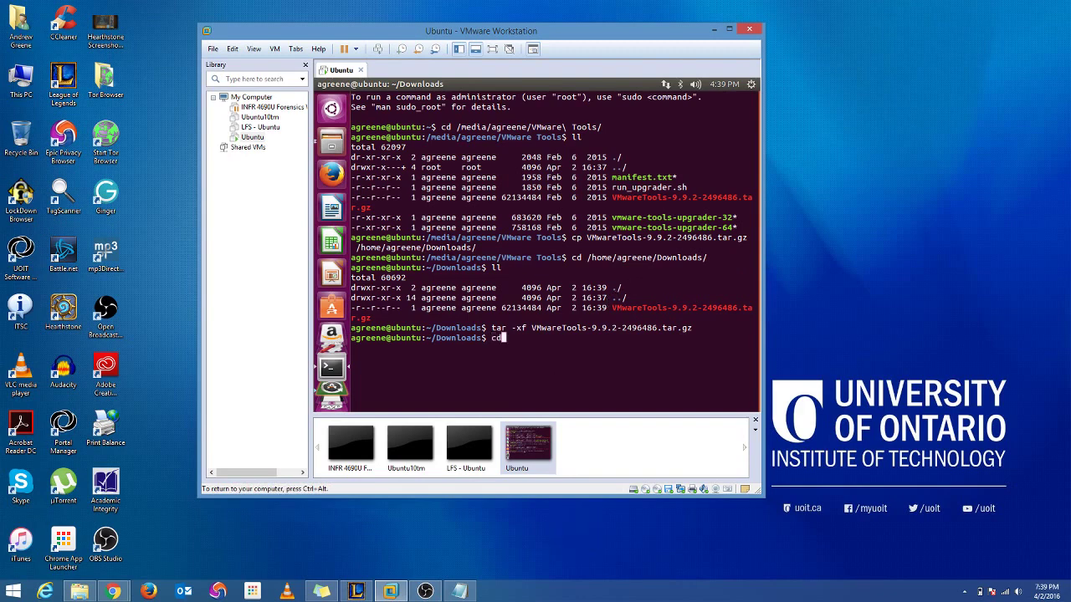
type(" vmw")
key("Tab")
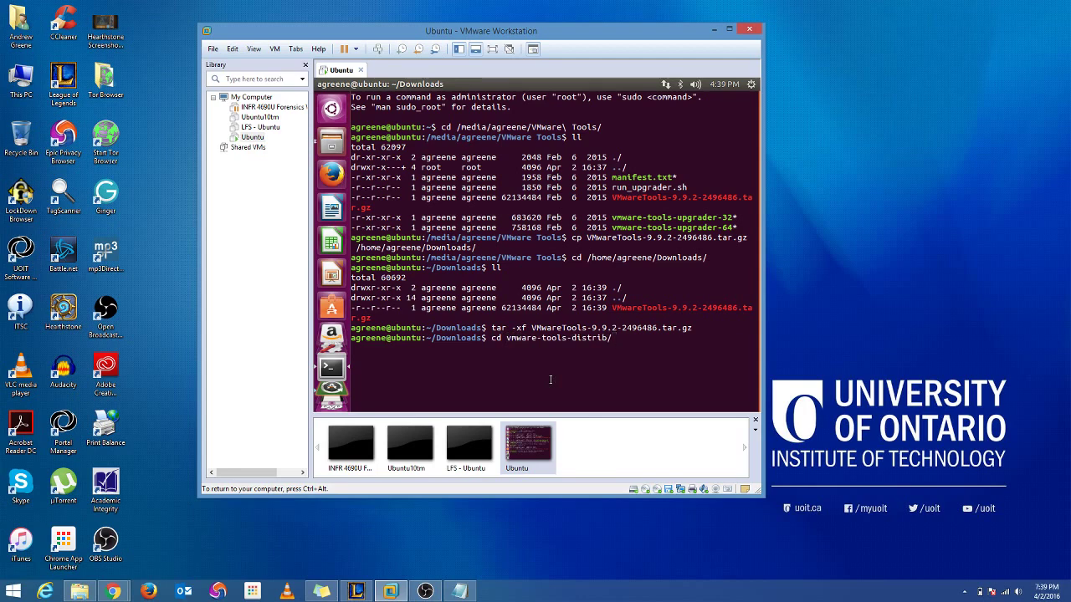
key("Return")
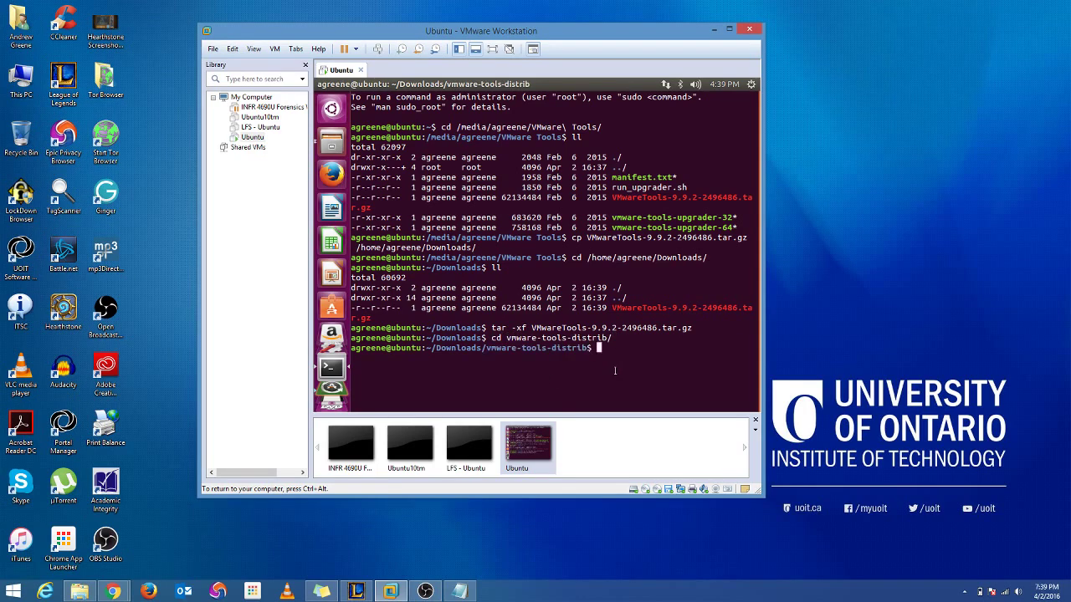
List the vmware-tools-distrib contents with ll and examine the vmware-install.pl entry.
type("ll")
key("Return")
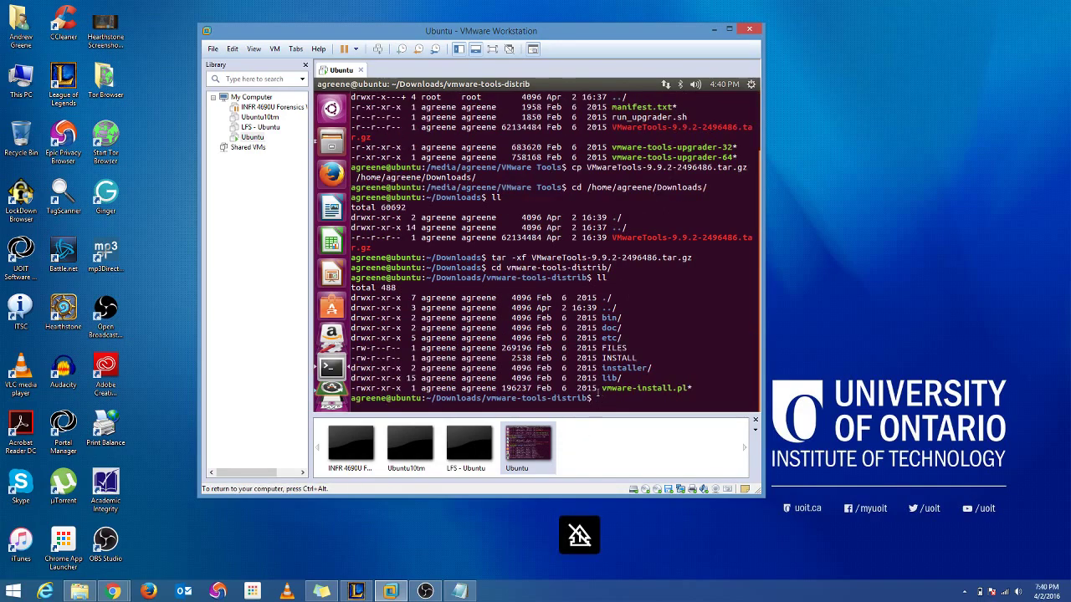
mouse_move(599, 388)
left_mouse_down()
mouse_move(753, 388)
mouse_move(592, 398)
left_mouse_up()
key("ctrl+alt")
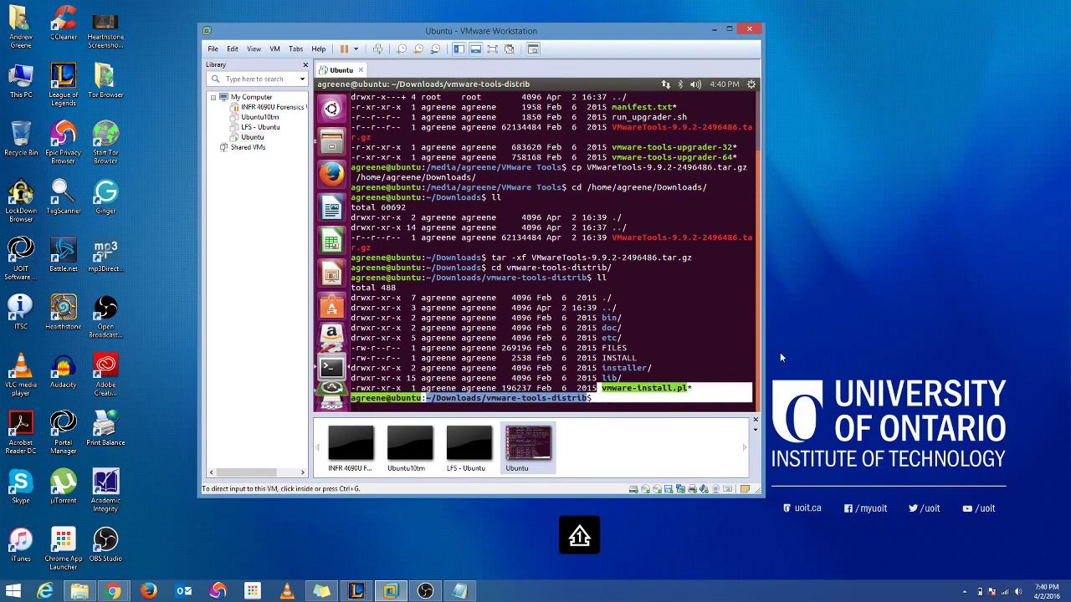
left_click(698, 405)
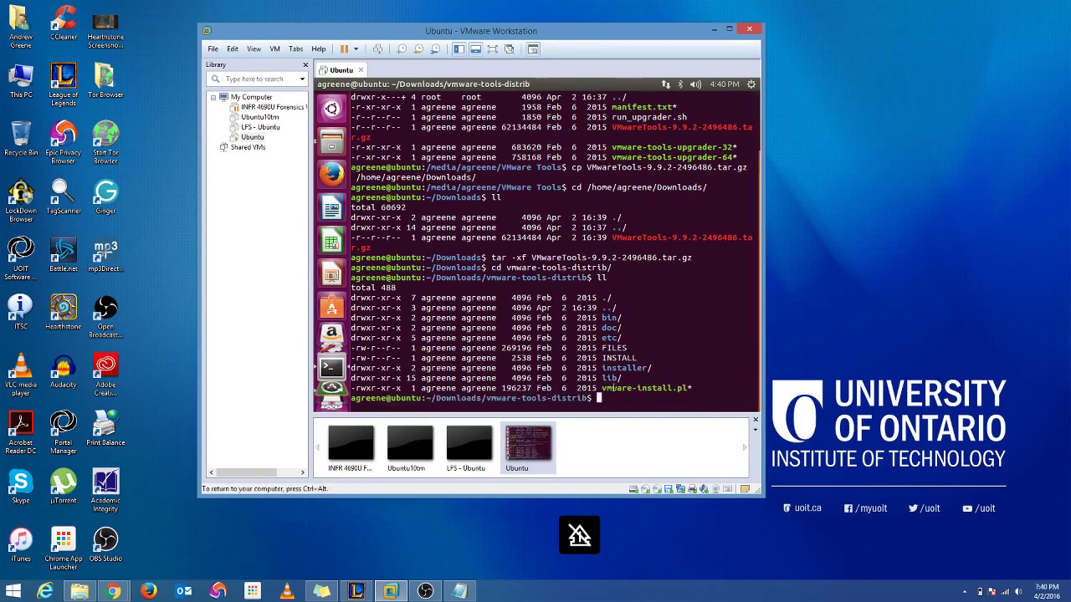
Run sudo ./vmware-install.pl to start the VMware Tools installer and enter the account password.
type("./")
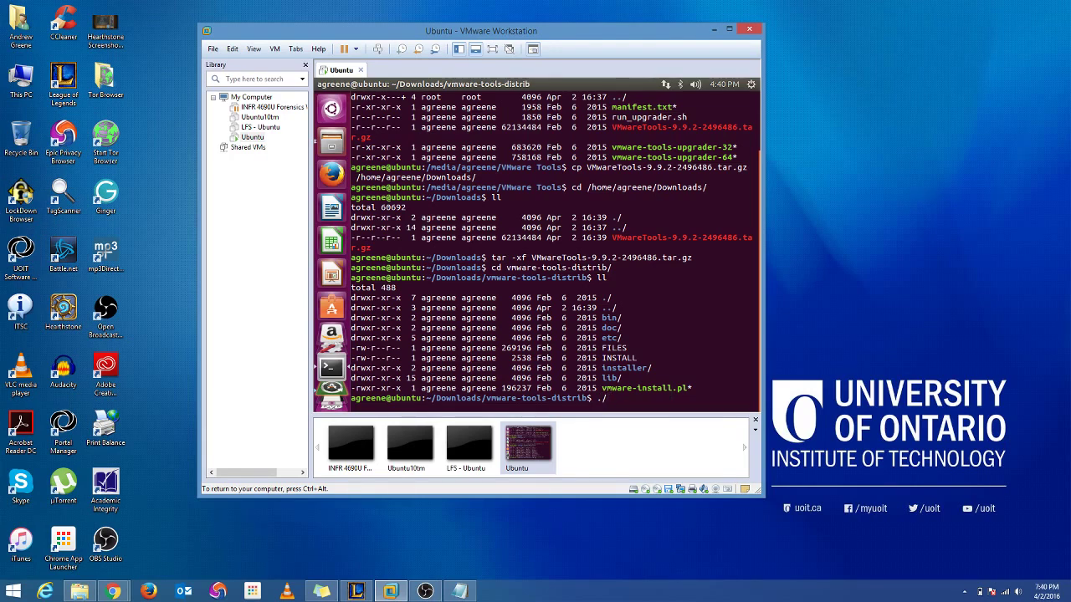
type("vmware-install.pl")
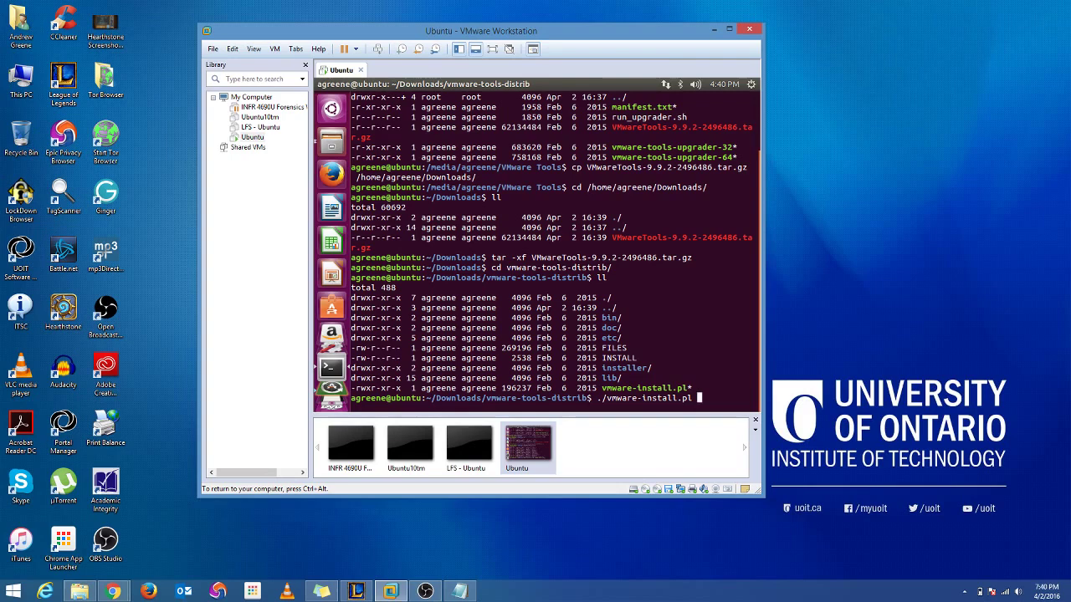
key("ctrl+Left")
key("ctrl+Left")
key("ctrl+Left")
key("ctrl+Left")
type("sudo")
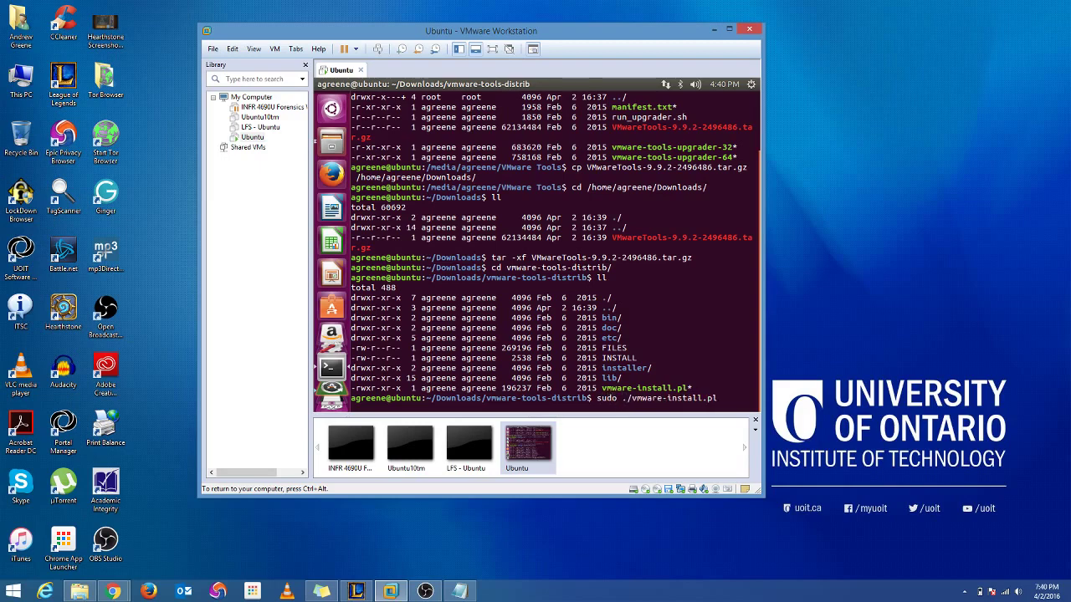
key("Return")
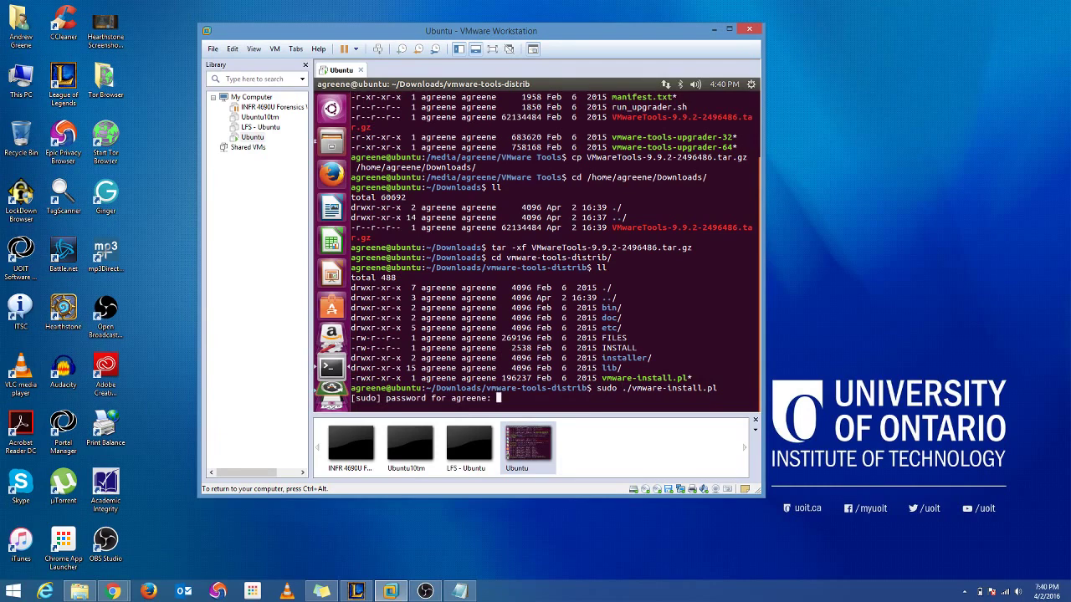
key("Return")
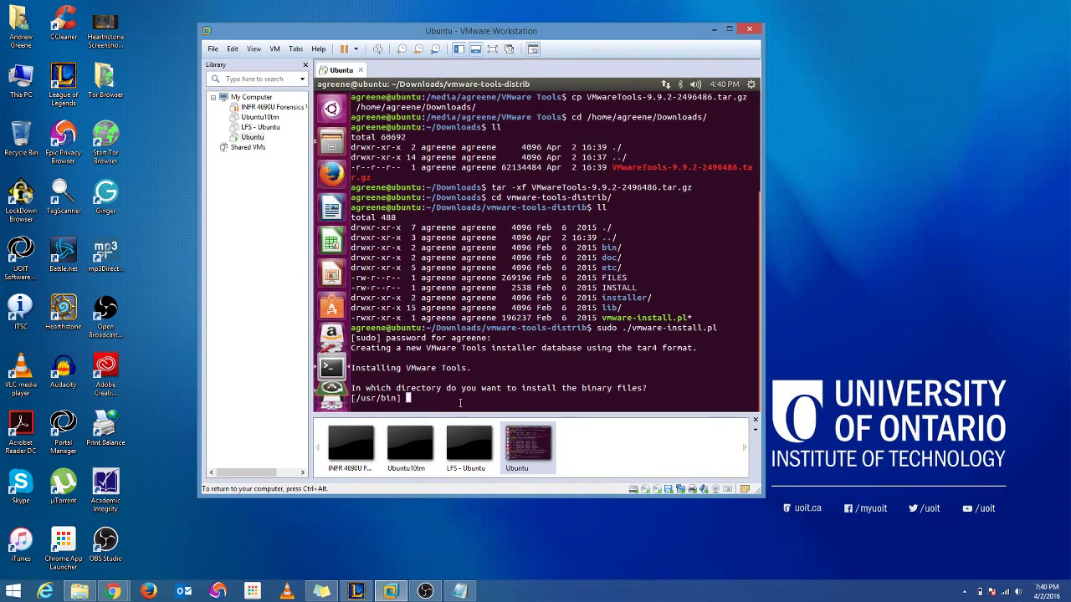
Accept the installer's default directories: /usr/bin for binaries, /etc and /etc/init.d for init, /usr/sbin for daemons, and /usr/lib/vmware-tools for libraries.
left_click_drag(400, 400, 350, 398)
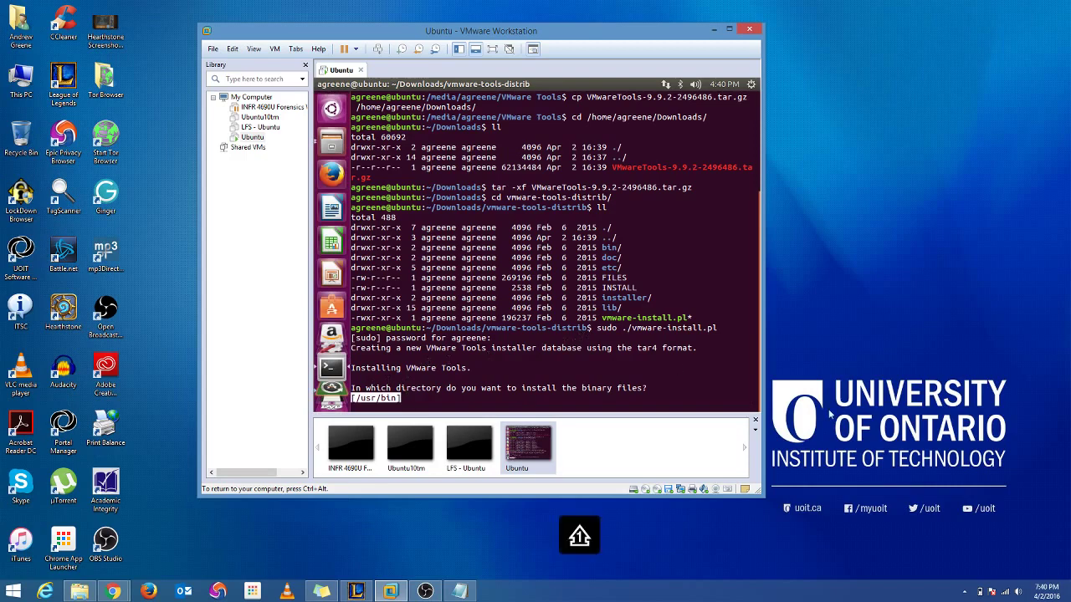
left_click(660, 390)
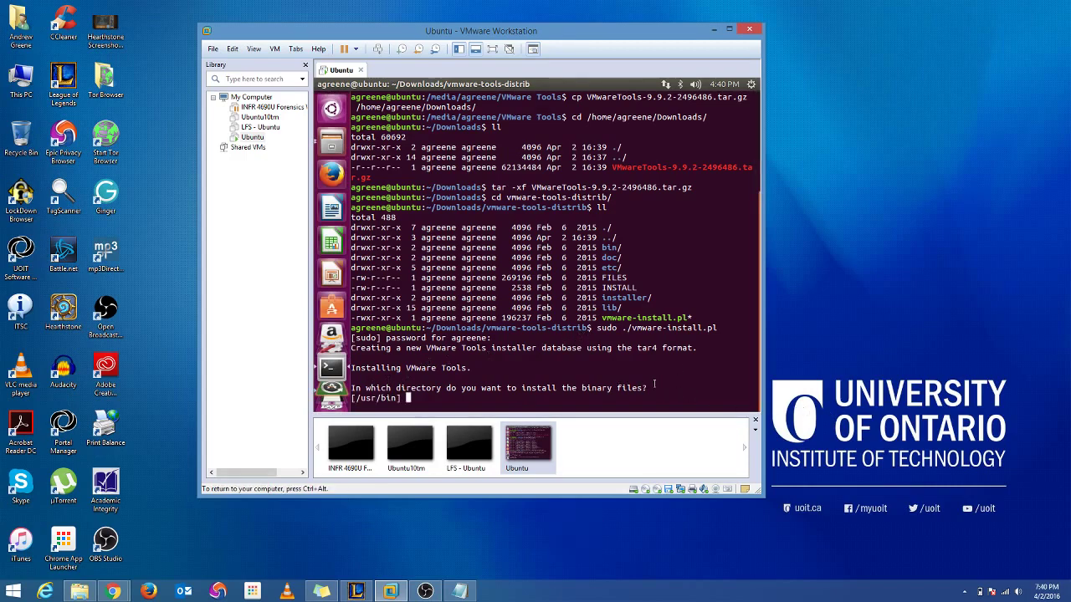
key("Return")
key("Return")
key("Return")
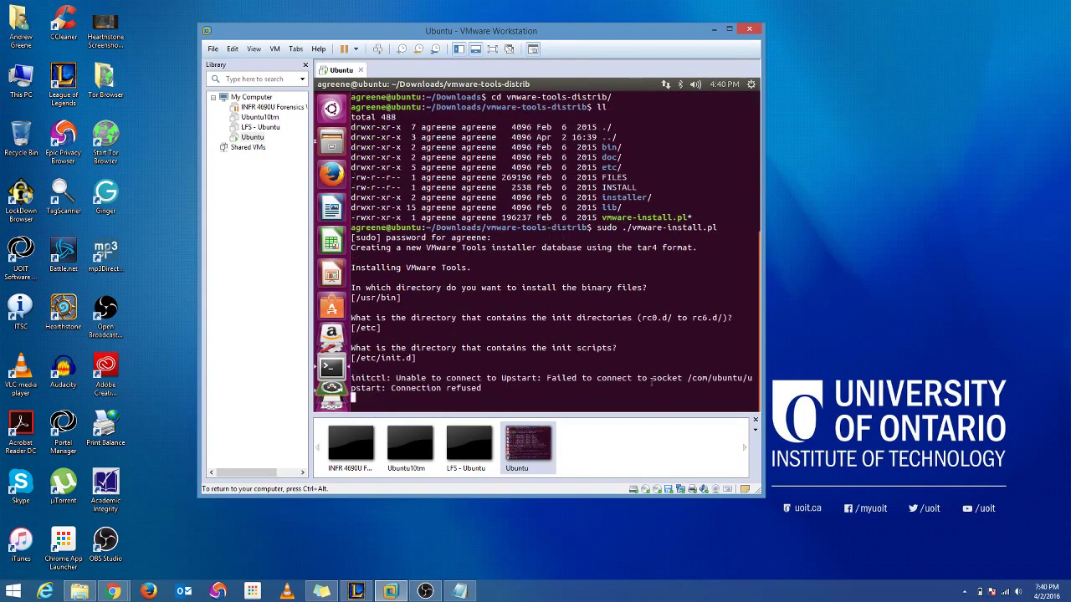
key("Return")
key("Return")
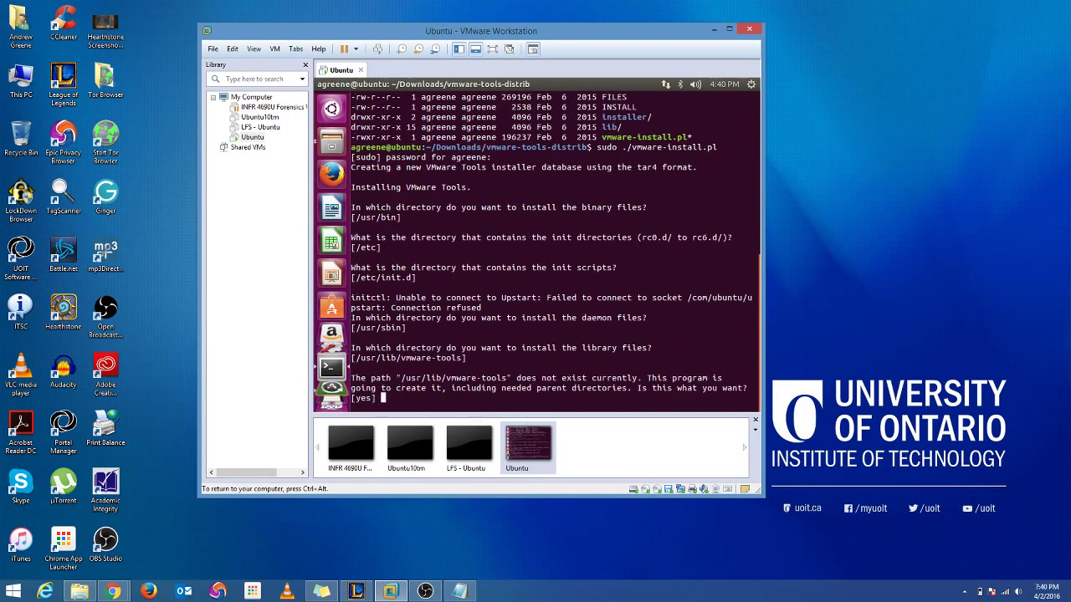
Confirm creating /usr/lib/vmware-tools, and accept and create /usr/share/doc/vmware-tools for the documentation files.
key("Return")
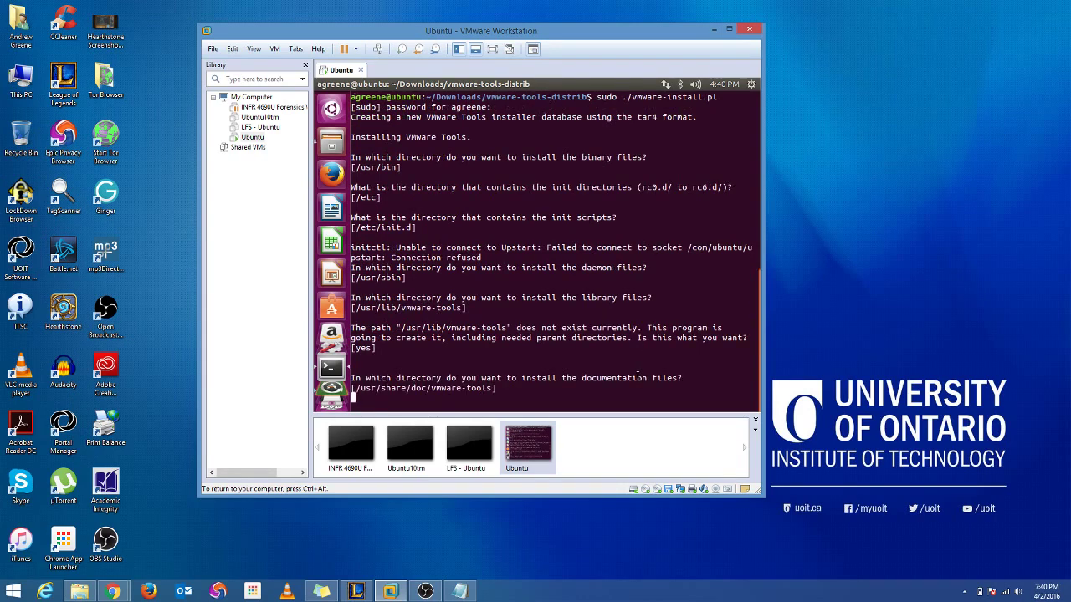
key("Return")
key("Return")
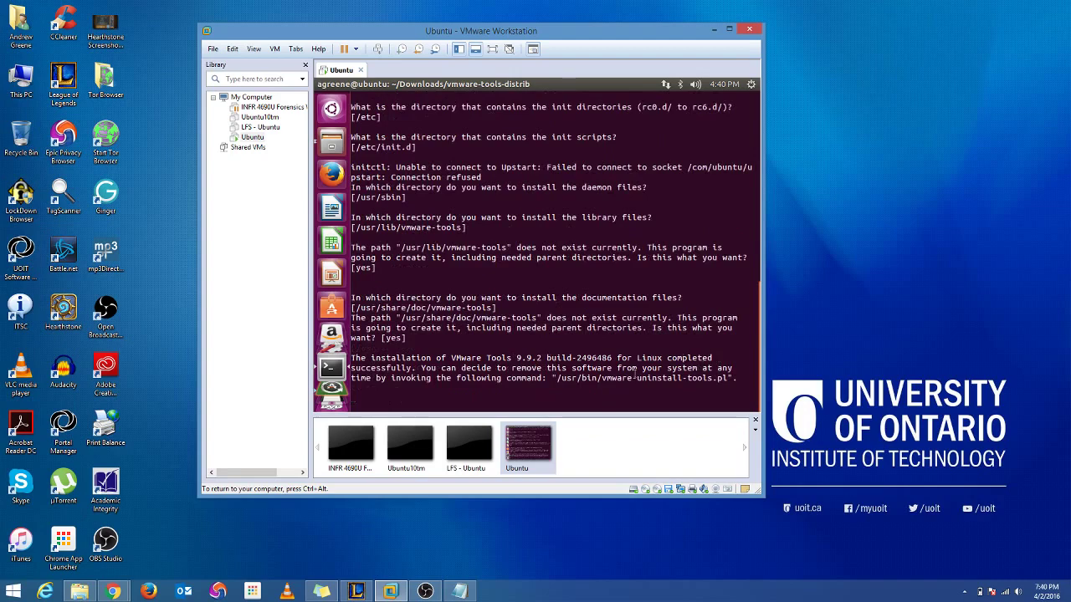
Start the VMware Tools configuration, enable the Host-Guest Filesystem, keep the detected gcc and kernel header paths, and continue past the vmhgfs build.
key("Return")
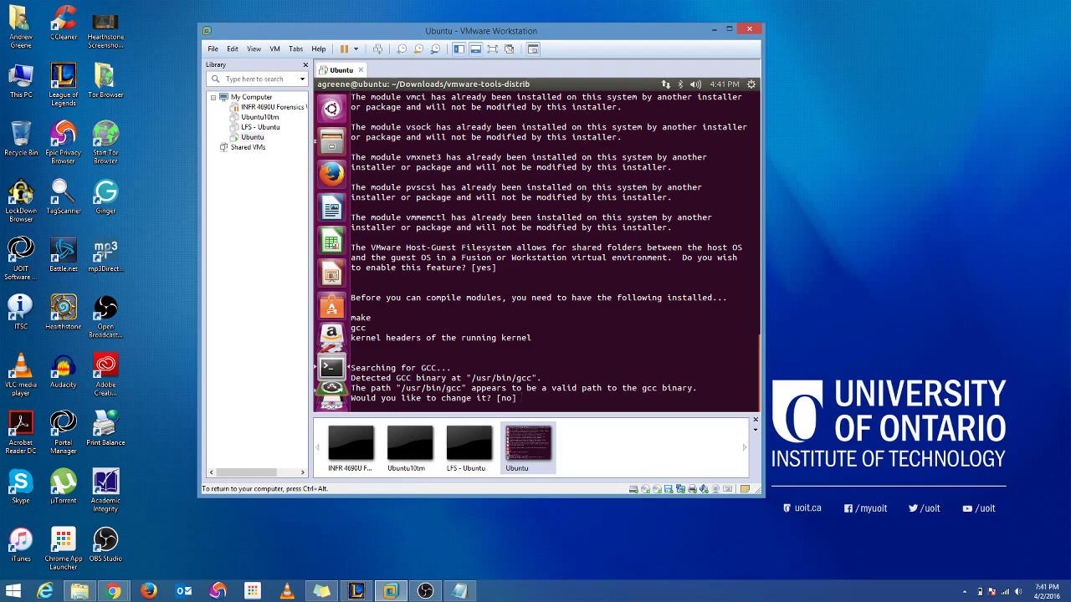
key("Return")
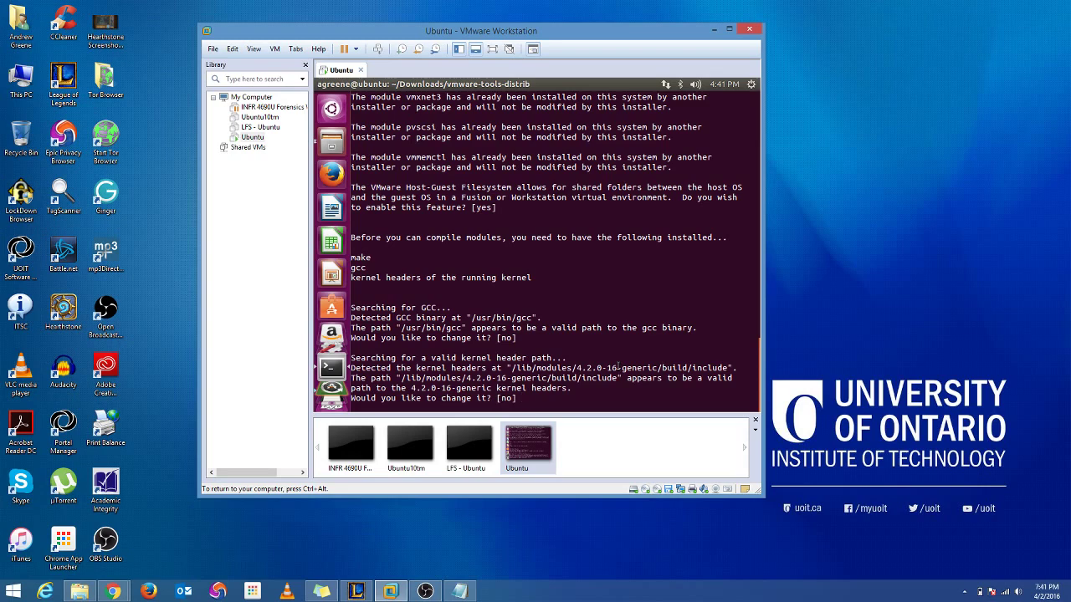
key("Return")
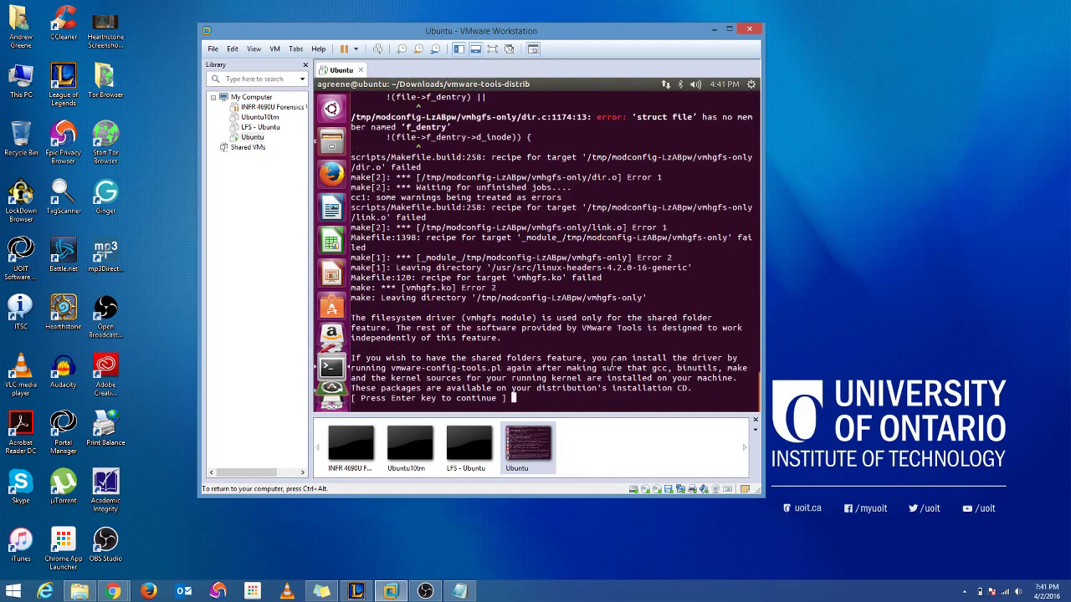
key("Return")
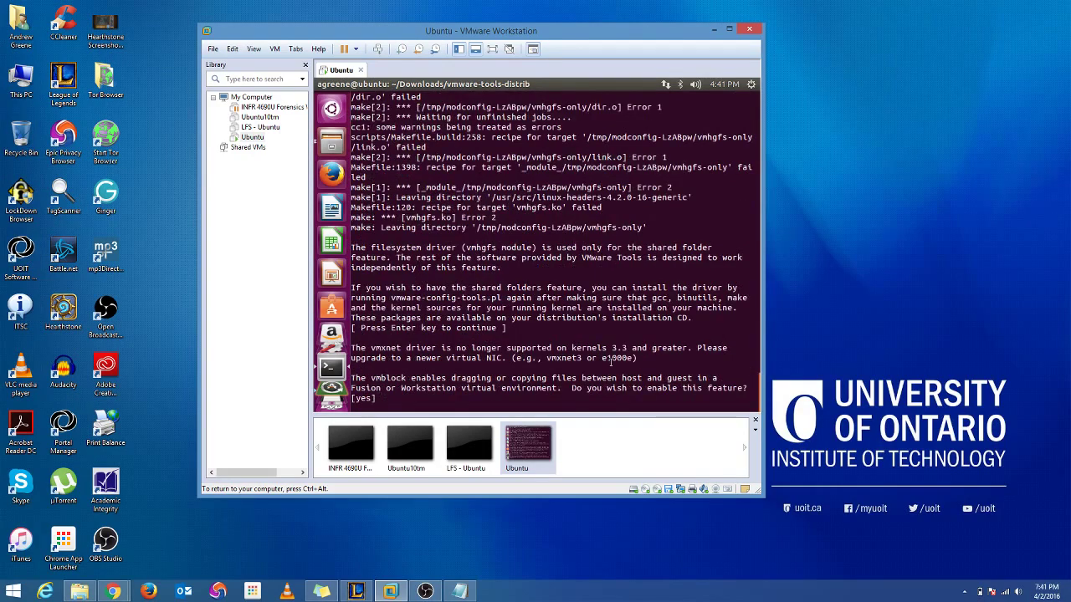
Finish the configuration with default answers: vmblock yes, automatic kernel modules no, ThinPrint yes, Guest Authentication yes, and return to the shell prompt.
key("Return")
key("Return")
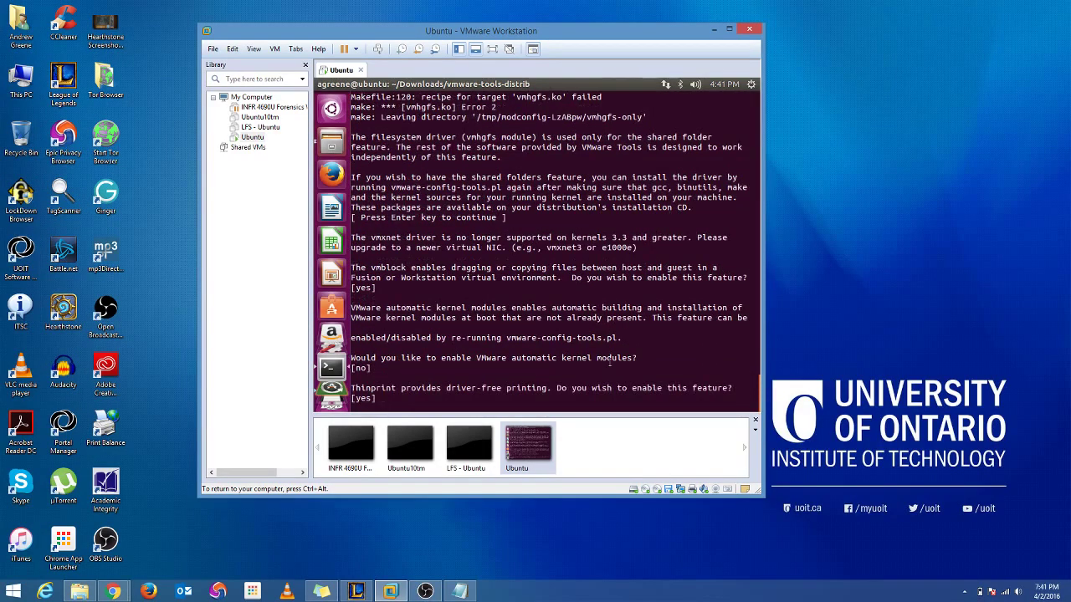
key("Return")
key("Return")
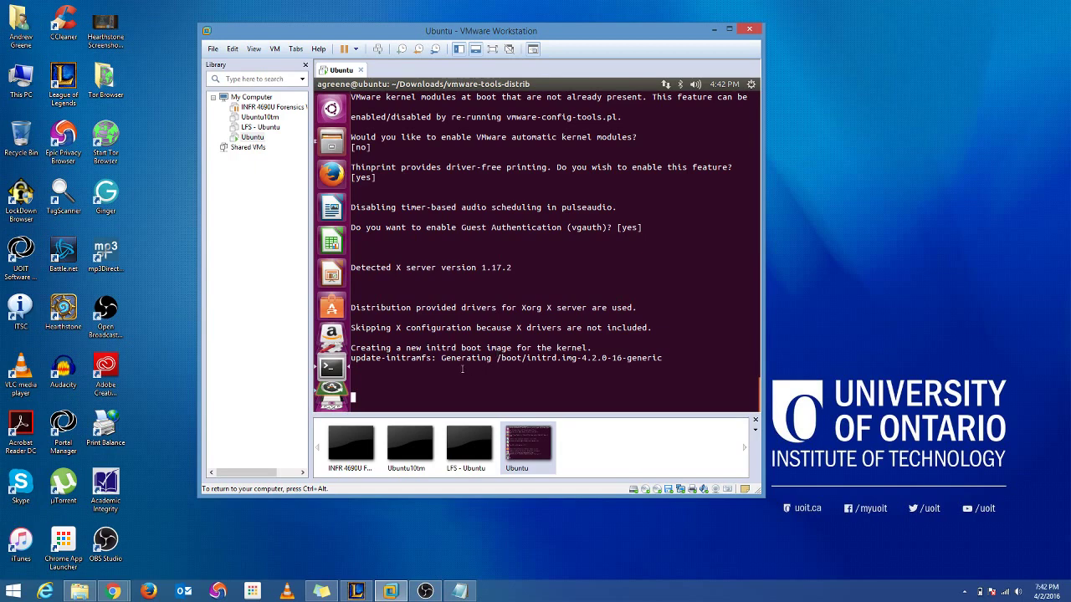
scroll(468, 358, "up", 3)
scroll(468, 358, "down", 3)
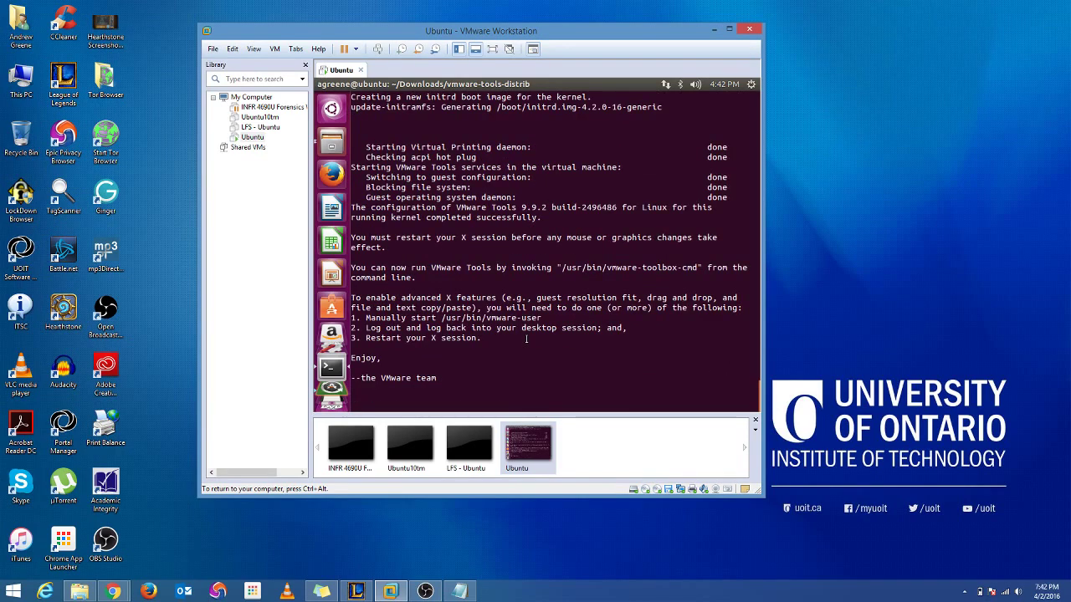
key("Return")
key("Return")
key("Return")
key("Return")
Check how the guest display fits in full screen mode and return to the windowed view.
key("ctrl+alt")
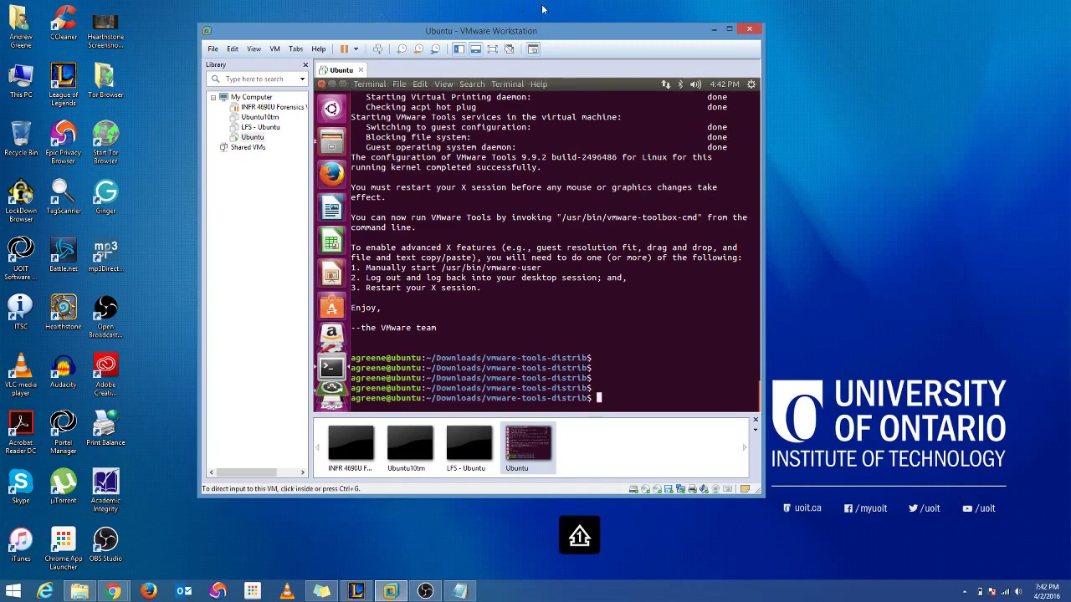
left_click(493, 49)
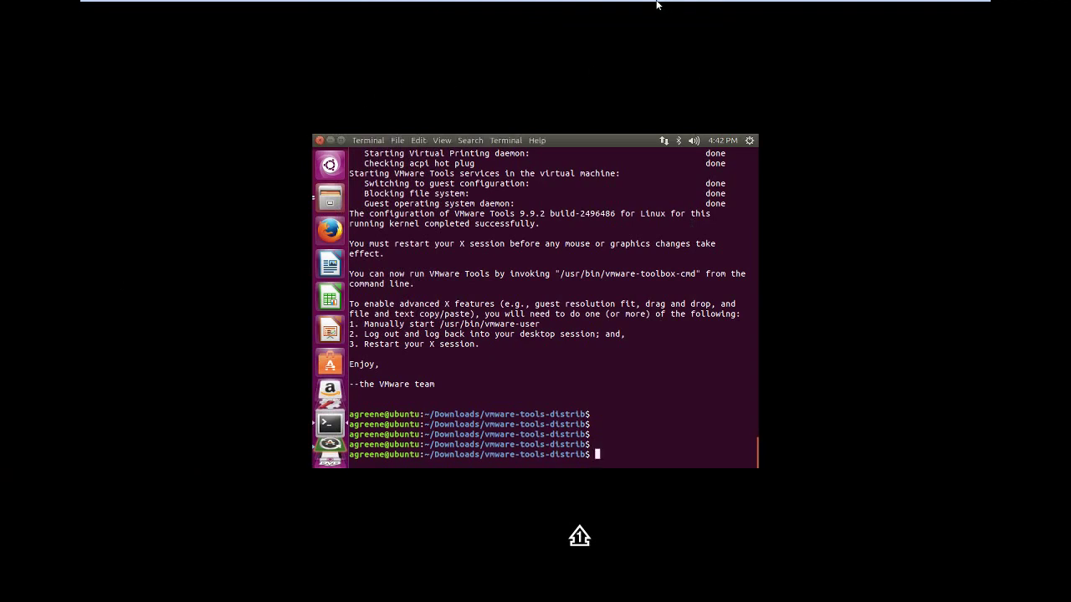
mouse_move(658, 2)
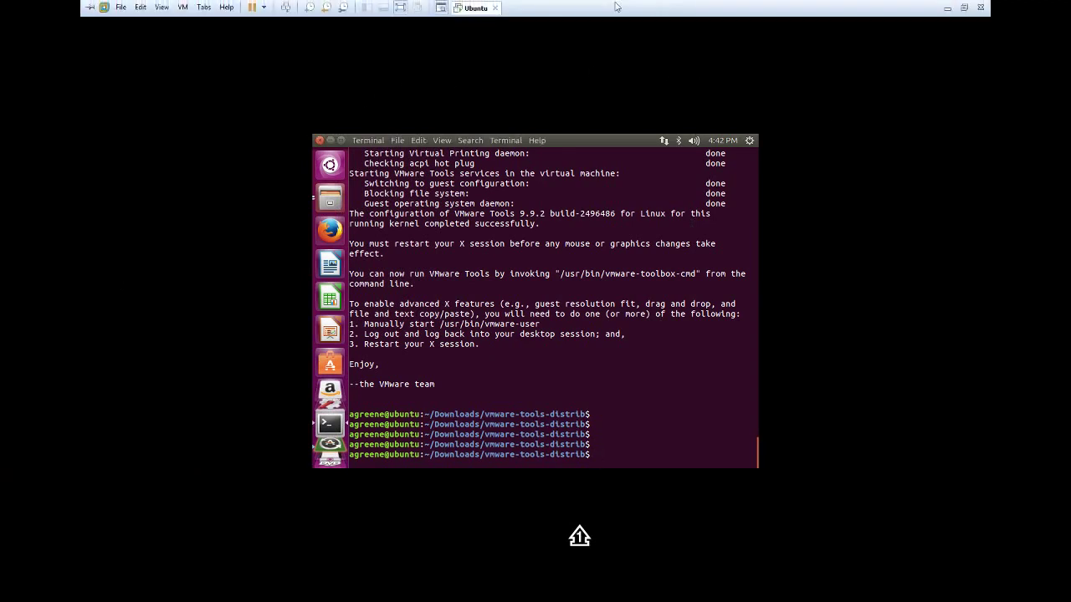
left_click(400, 10)
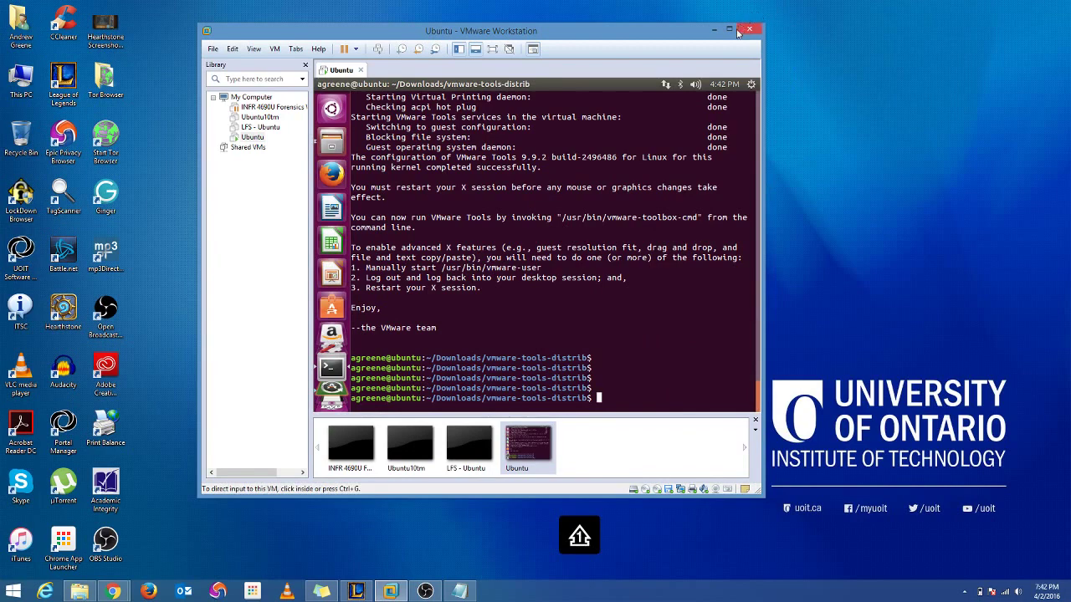
Log out of the Ubuntu desktop session and log back in with the account password.
left_click(643, 378)
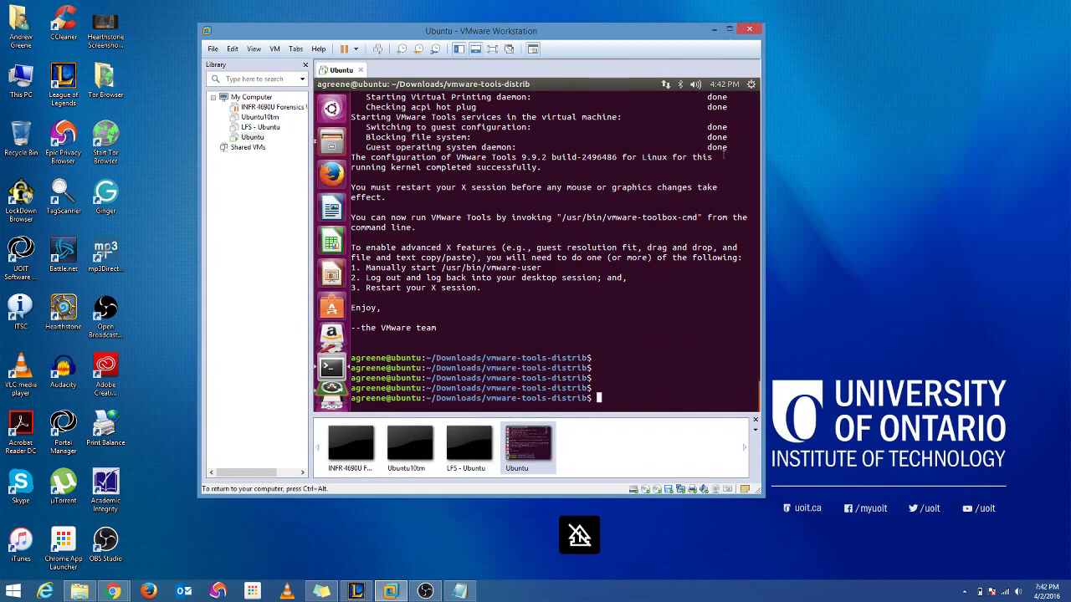
left_click(750, 84)
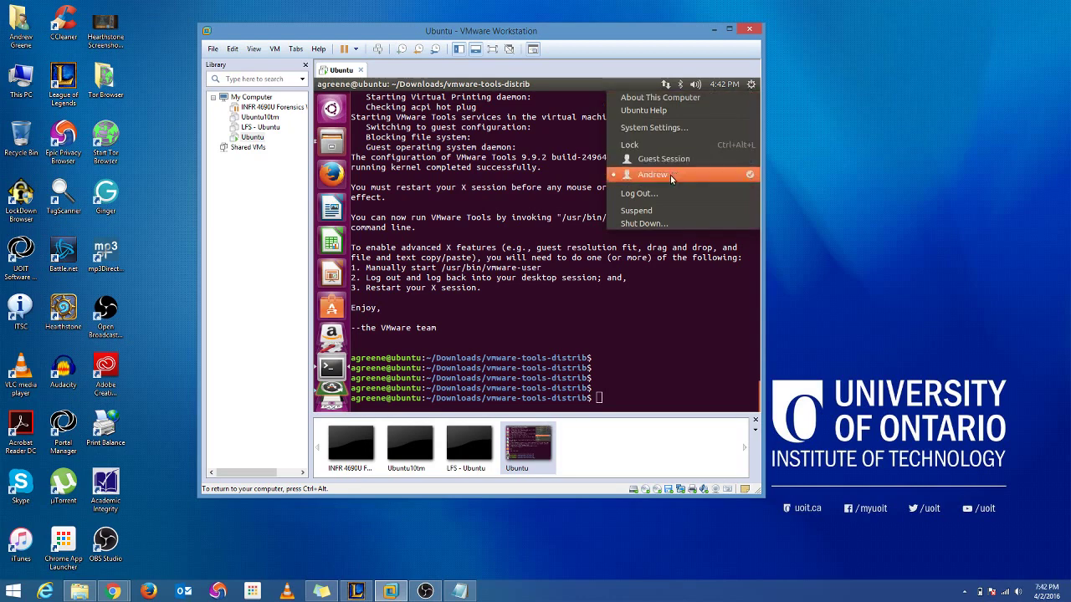
left_click(653, 199)
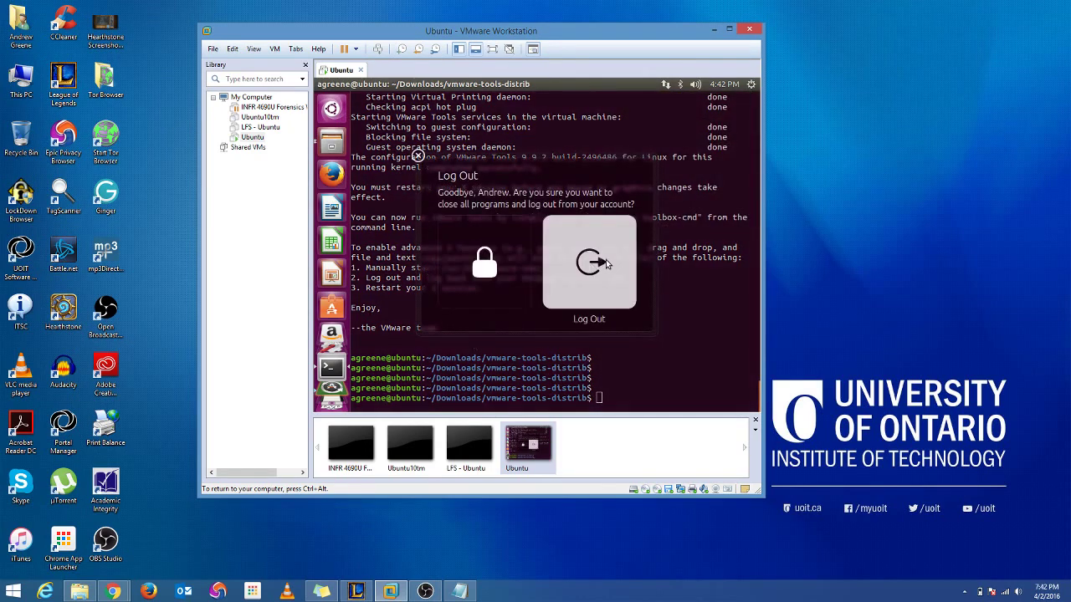
key("Escape")
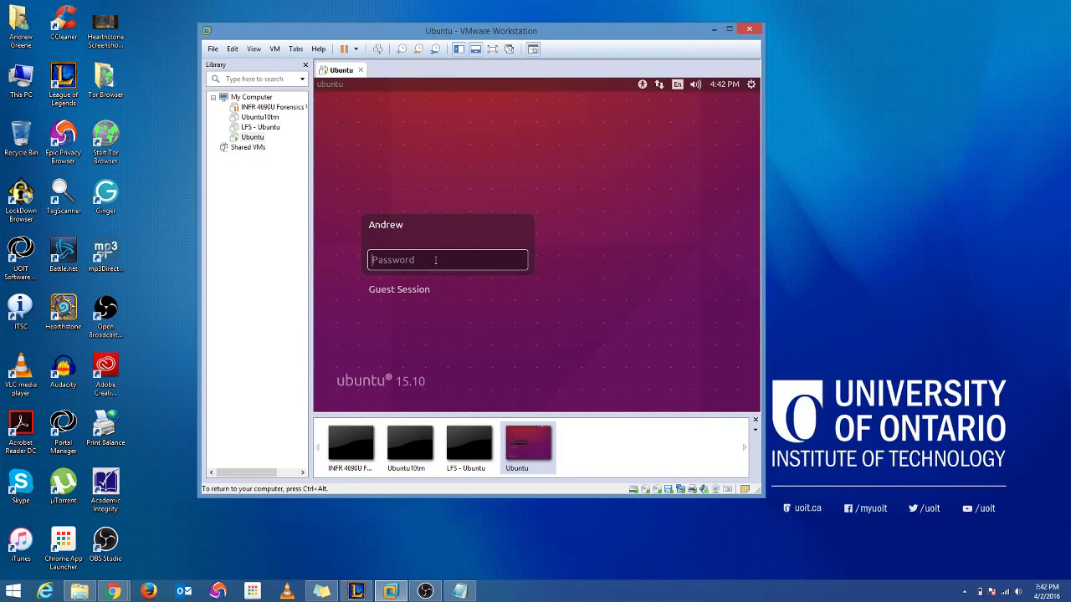
type("••")
key("Return")
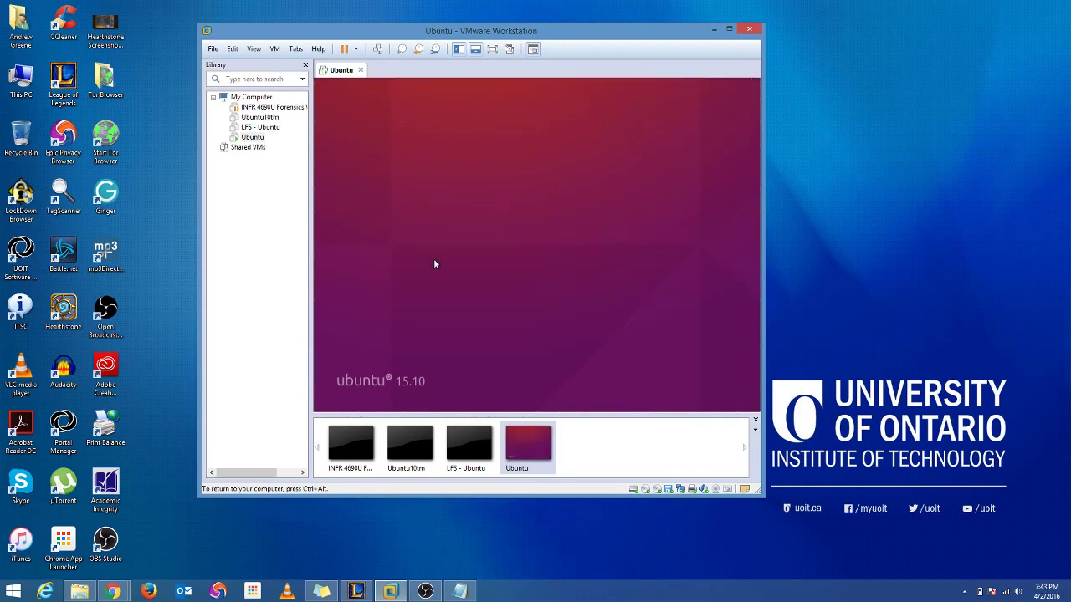
View the guest desktop in full screen after logging back in, and return it to the window.
key("ctrl+alt")
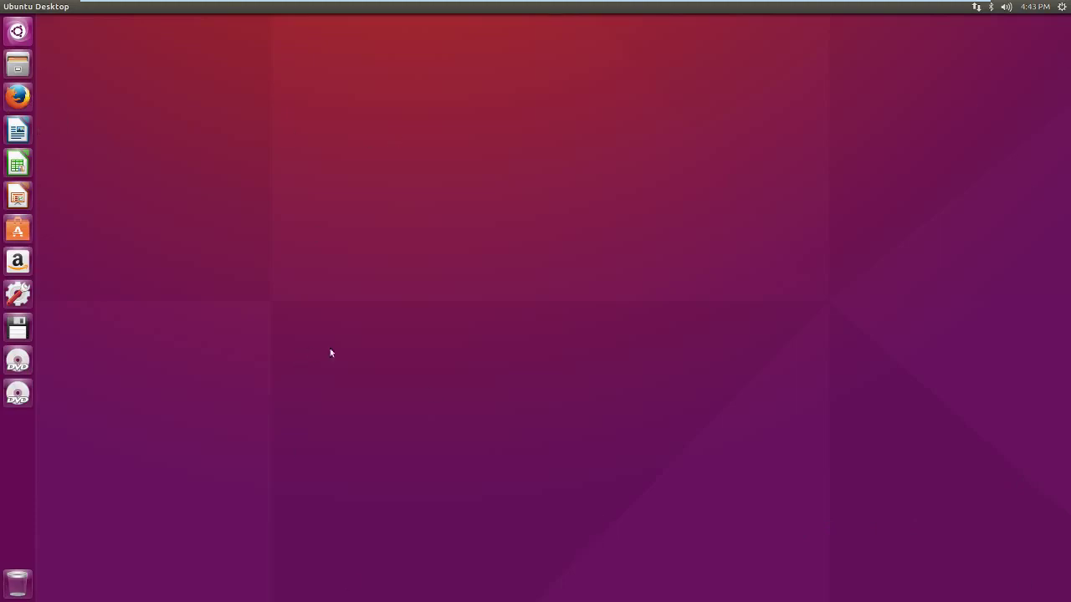
mouse_move(565, 5)
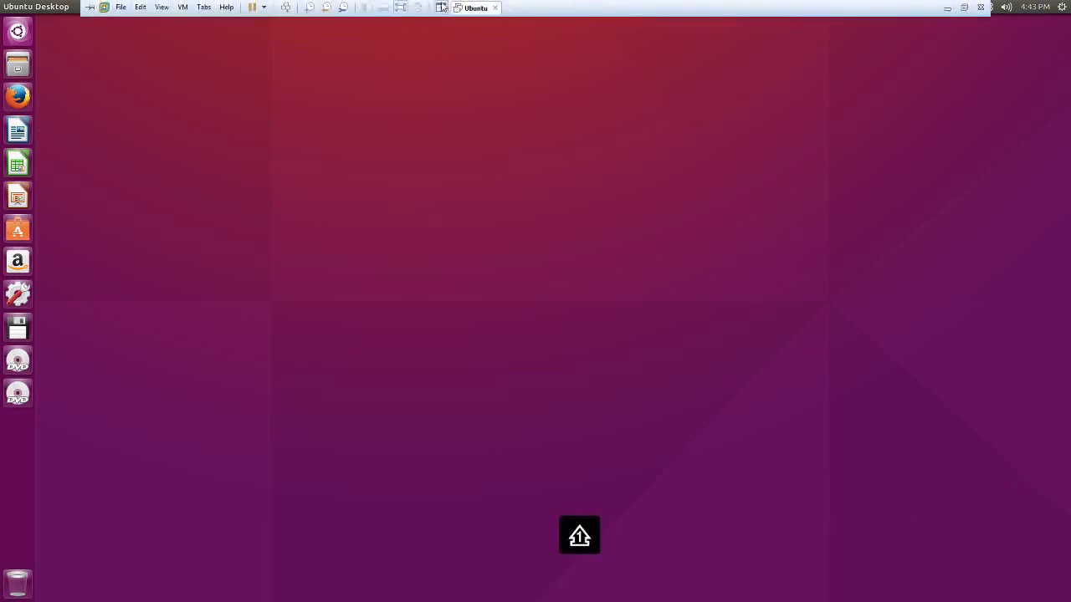
left_click(402, 9)
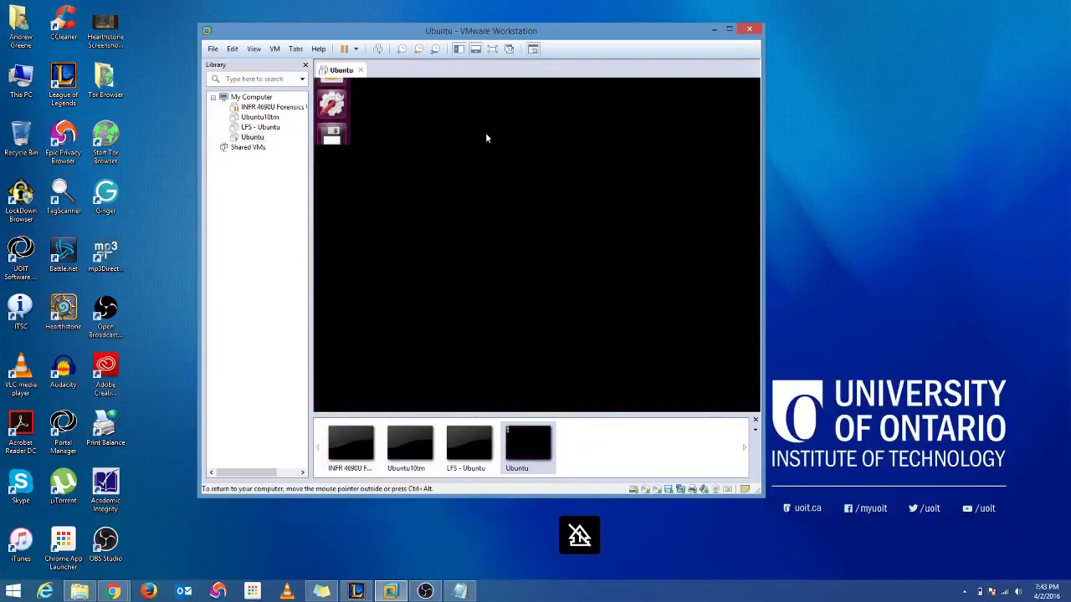
Try to switch the virtual machine to Unity mode.
left_click(510, 49)
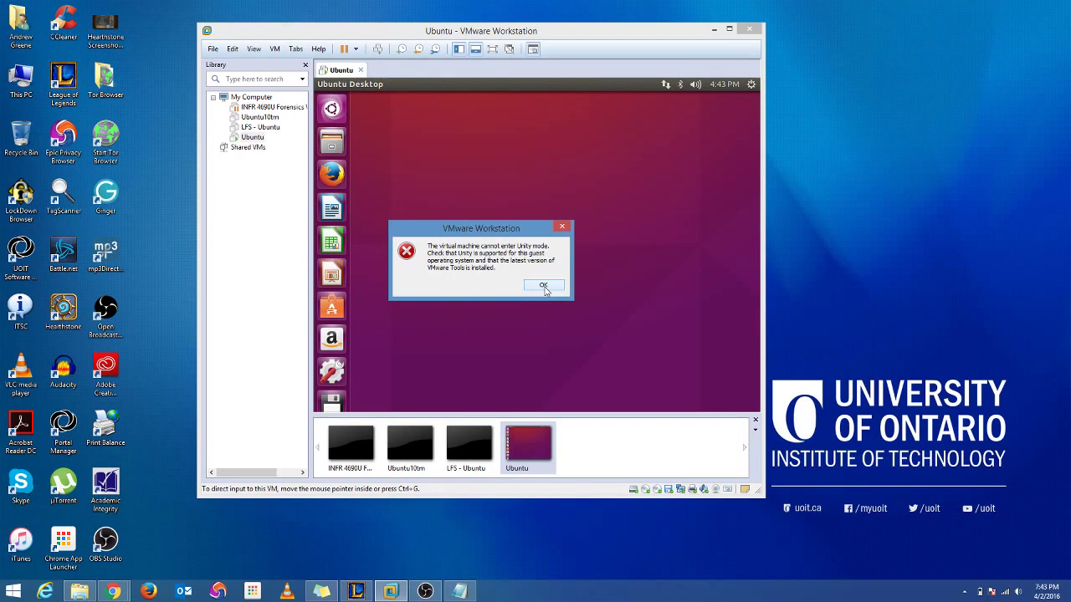
left_click(544, 286)
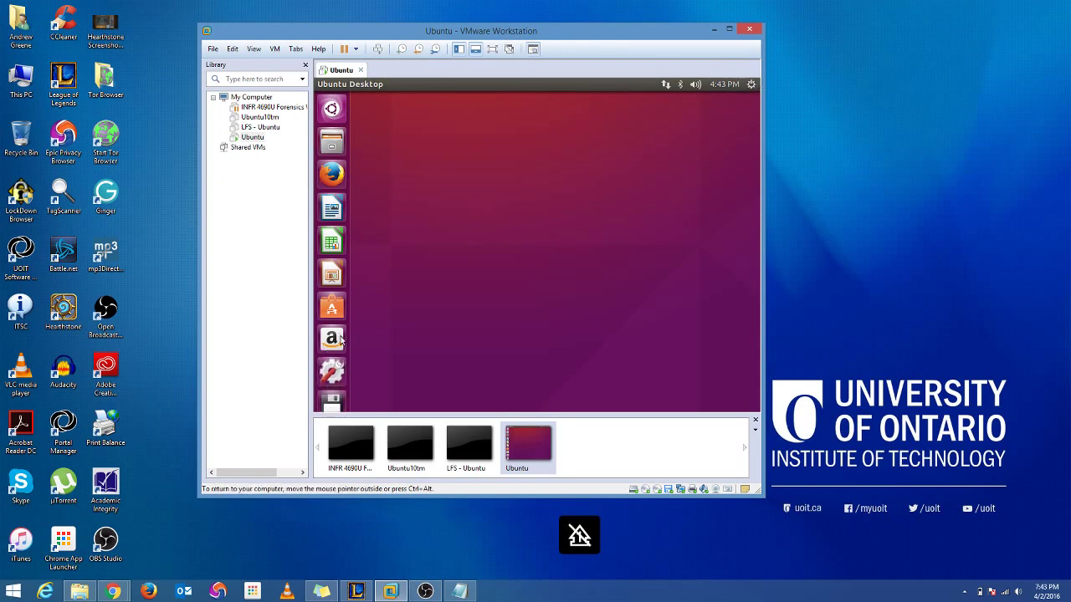
Open a guest terminal, run sudo apt-get install gnome-shell, enter the account password and confirm the installation with y.
left_click(330, 110)
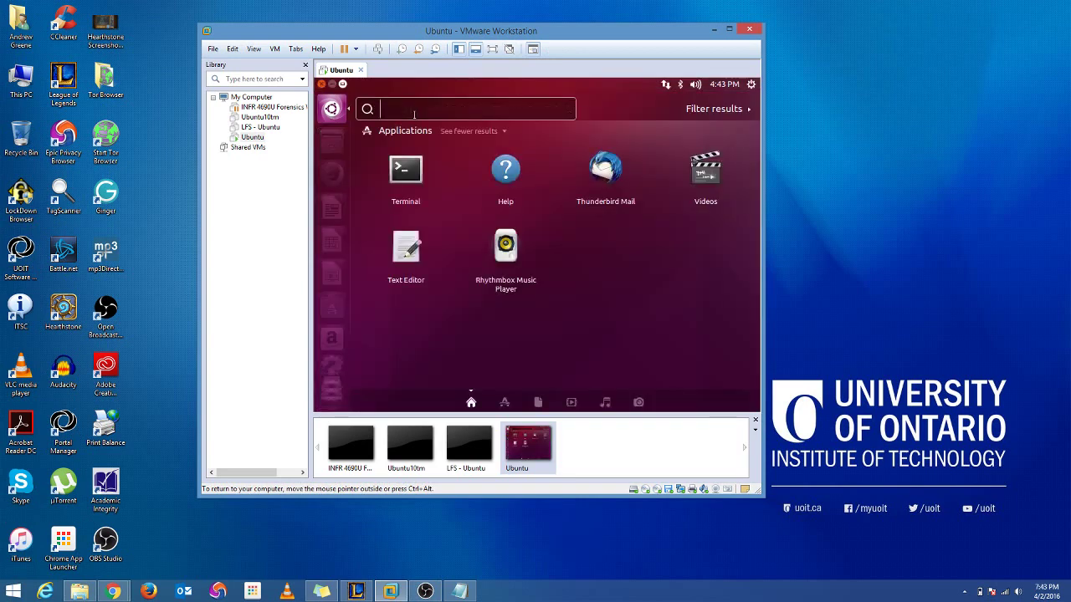
left_click(408, 167)
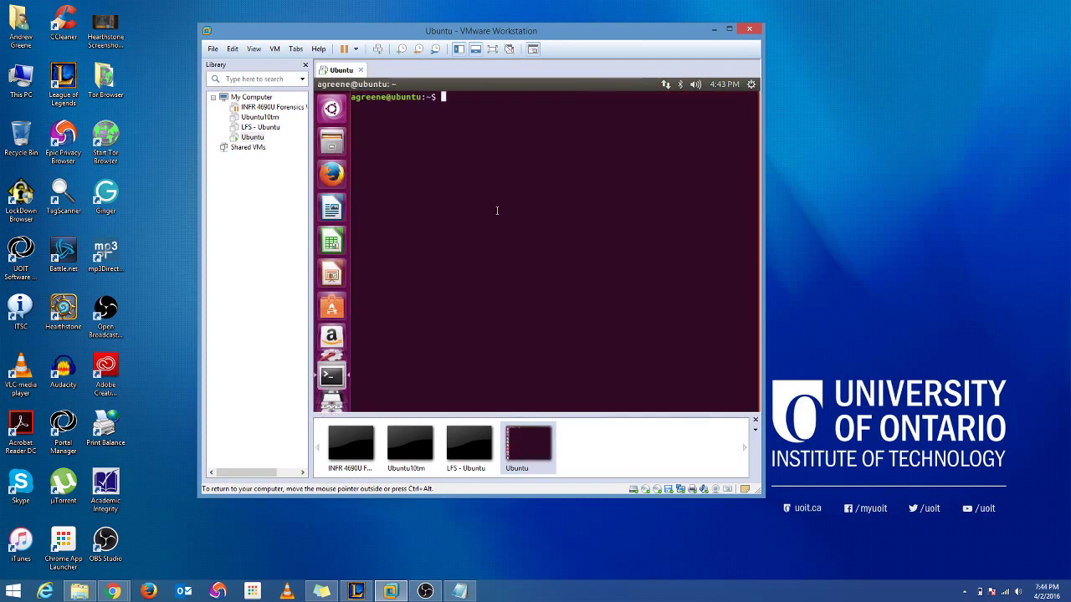
type("su")
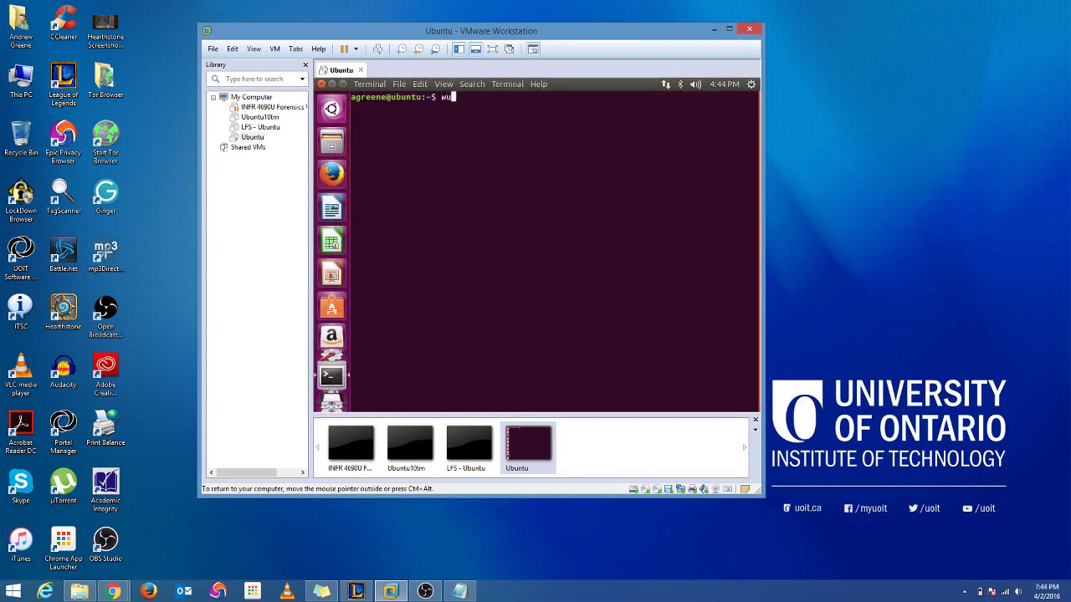
type("do apt")
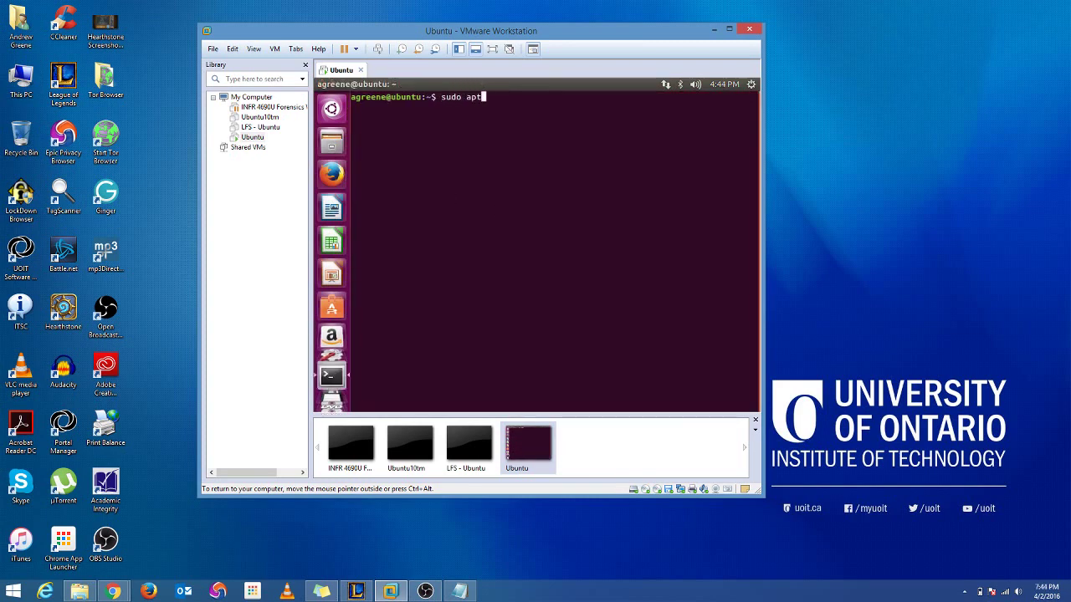
type("-get install ")
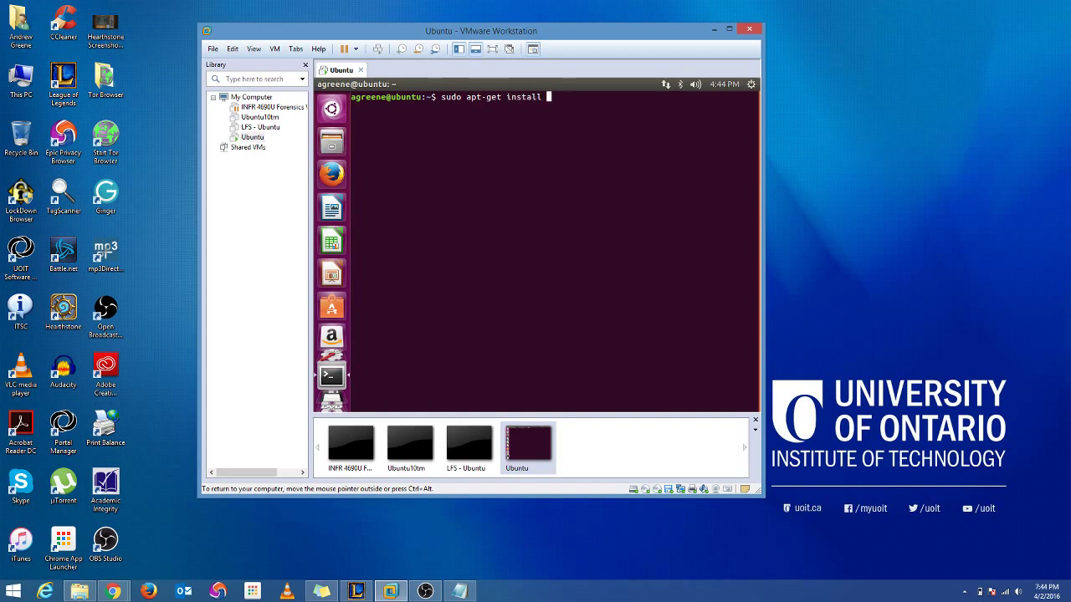
type("gnome-shell")
key("Return")
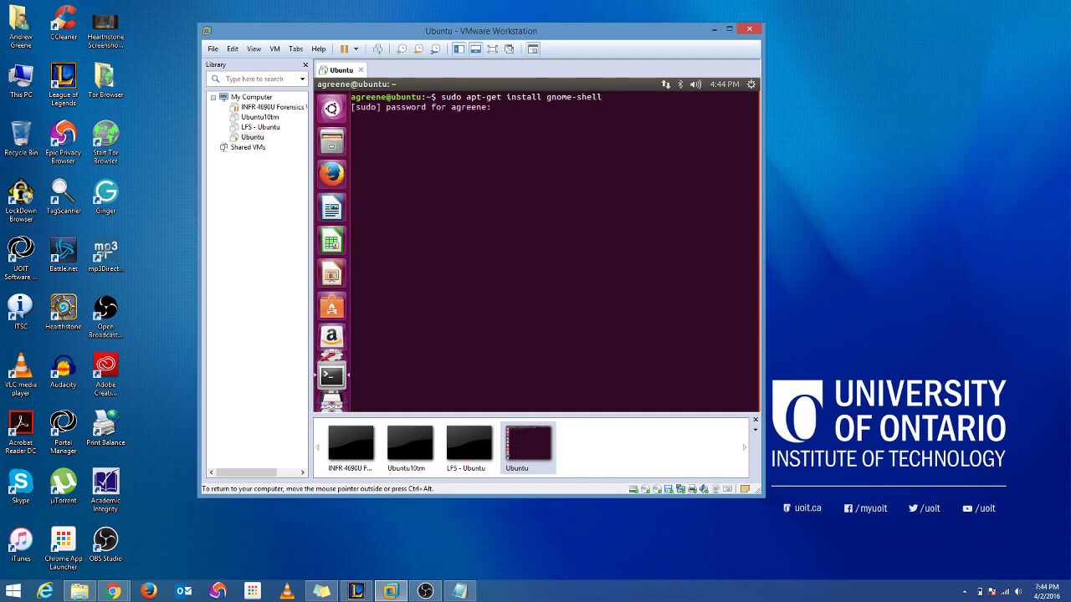
key("Return")
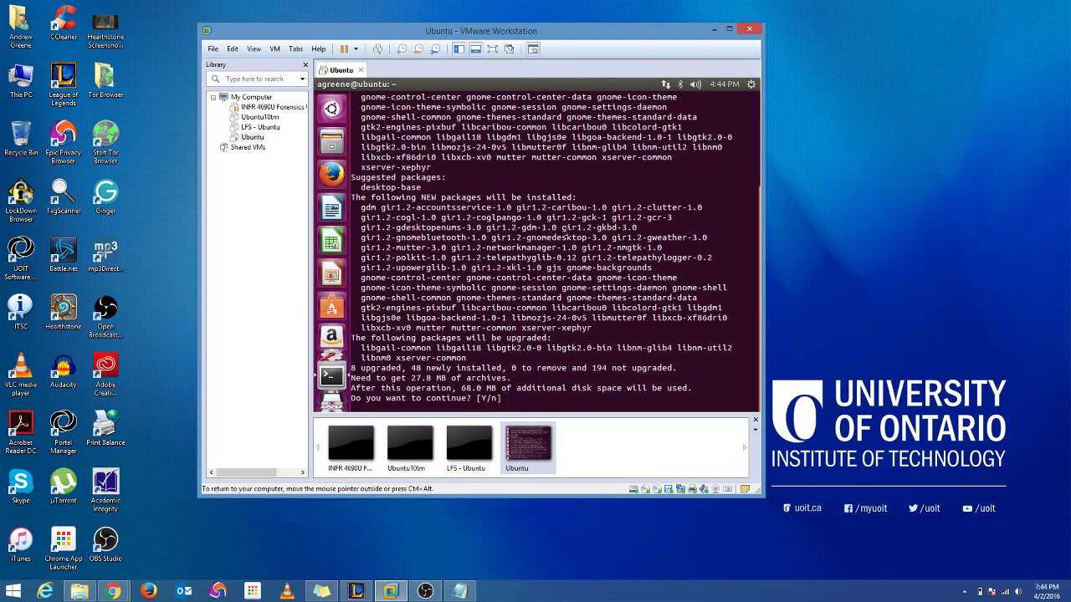
type("y")
key("Return")
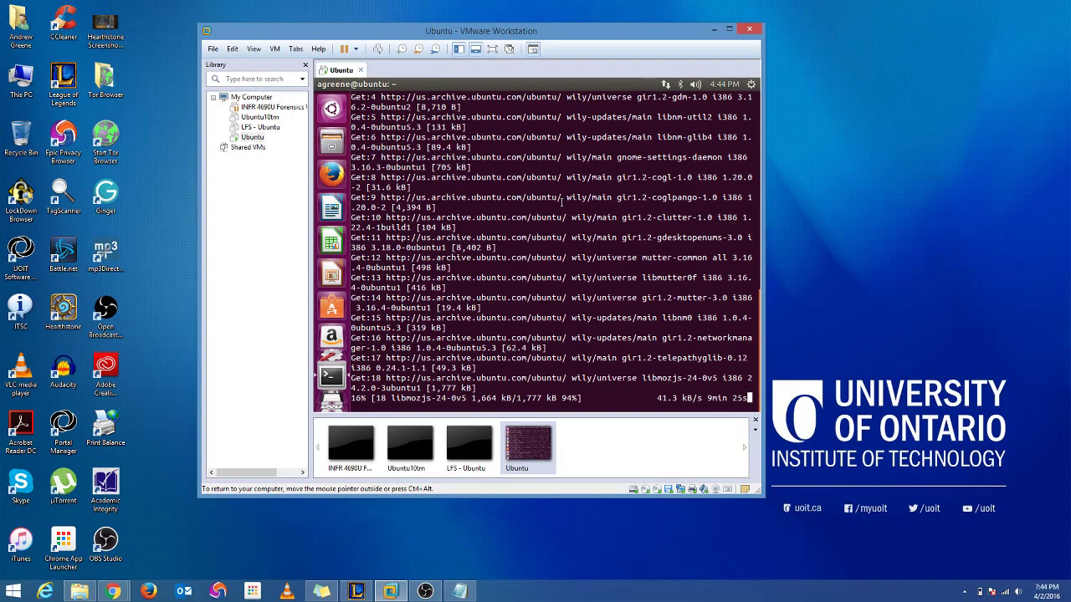
Examine the package download's progress and estimated remaining time in the terminal.
key("ctrl+alt")
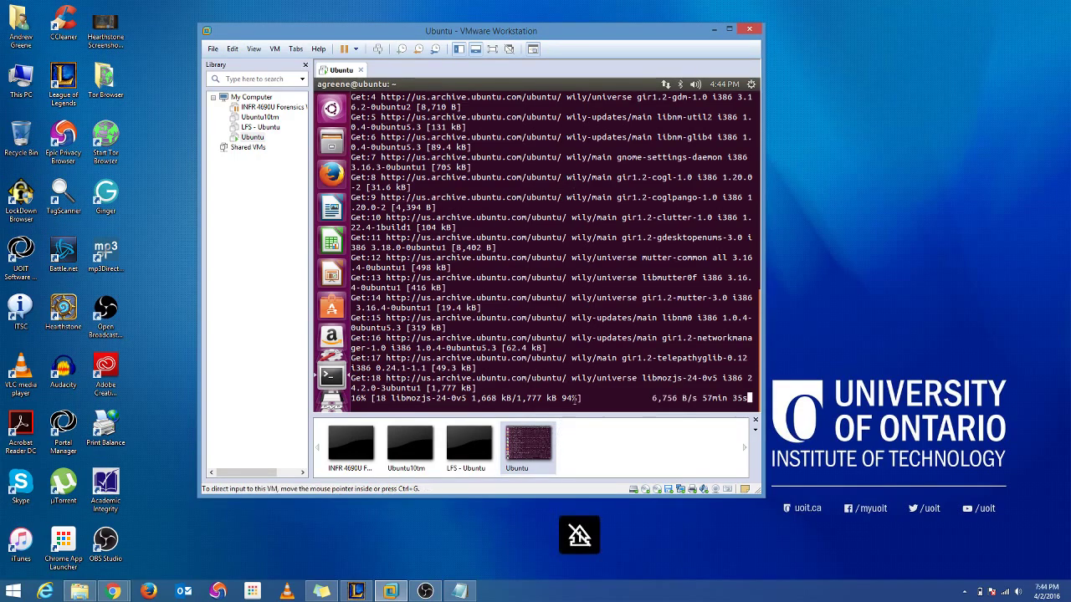
left_click(578, 398)
left_click_drag(583, 399, 315, 406)
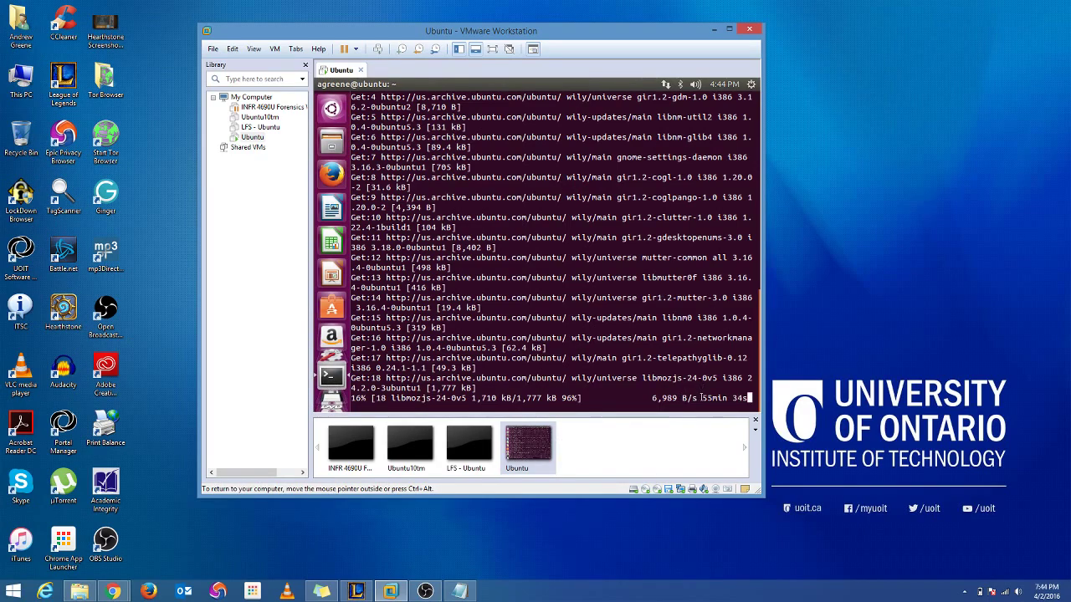
left_click_drag(702, 399, 741, 399)
Enlarge the virtual machine display to full screen while the gnome-shell installation runs.
key("ctrl+alt")
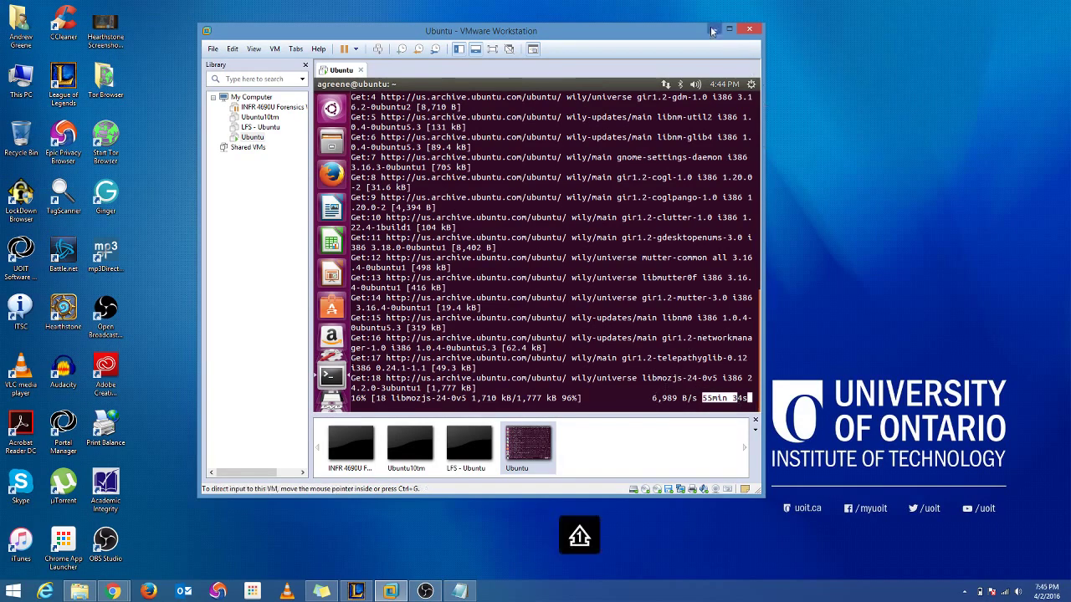
left_click(729, 29)
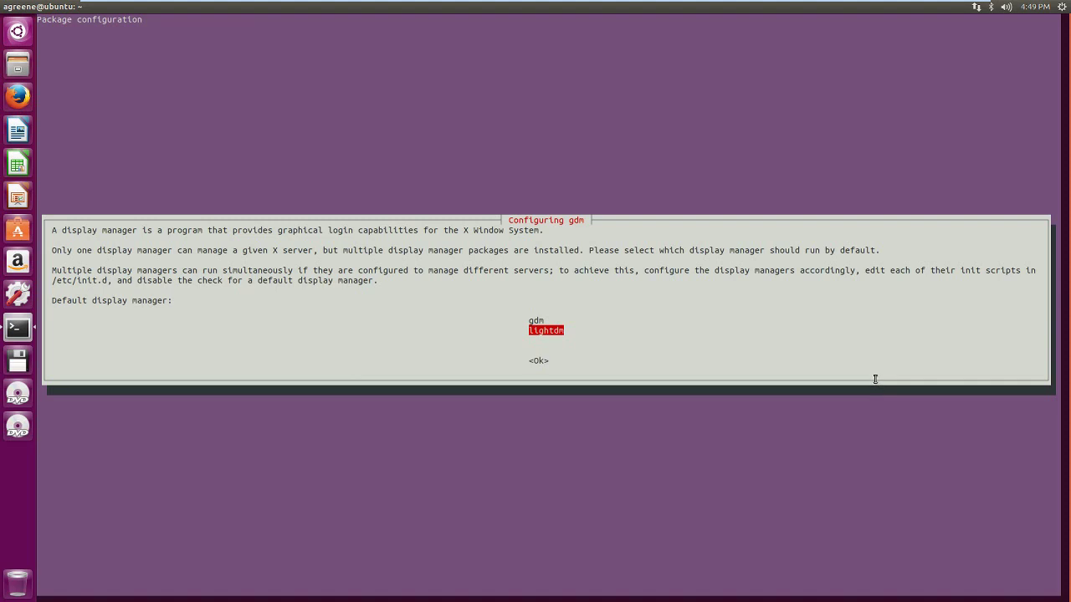
Keep lightdm as the default display manager and let the gnome-shell installation finish.
key("Up")
key("Down")
key("Return")
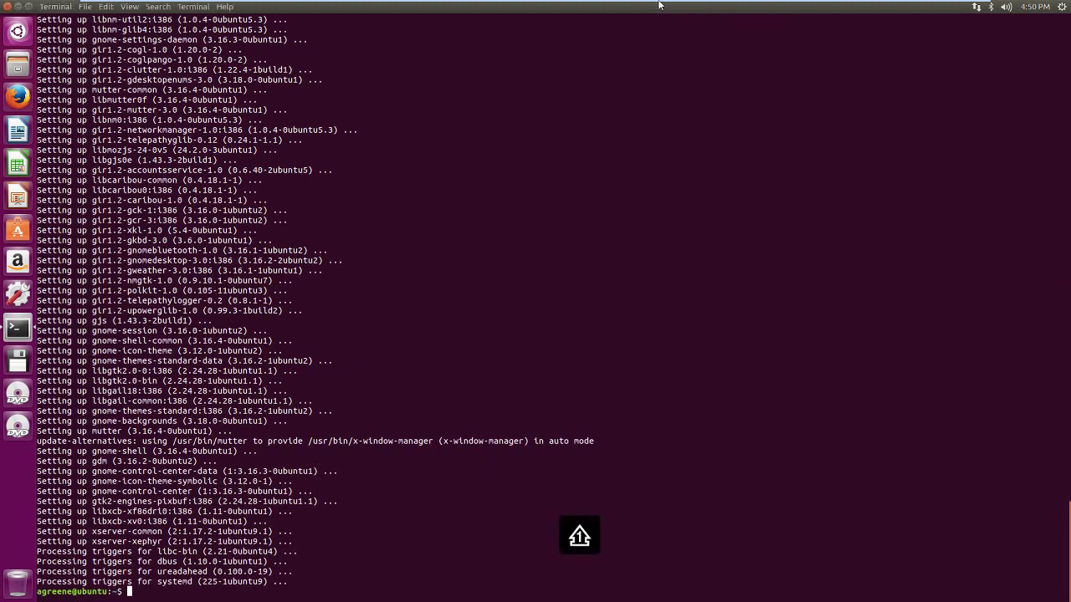
key("Return")
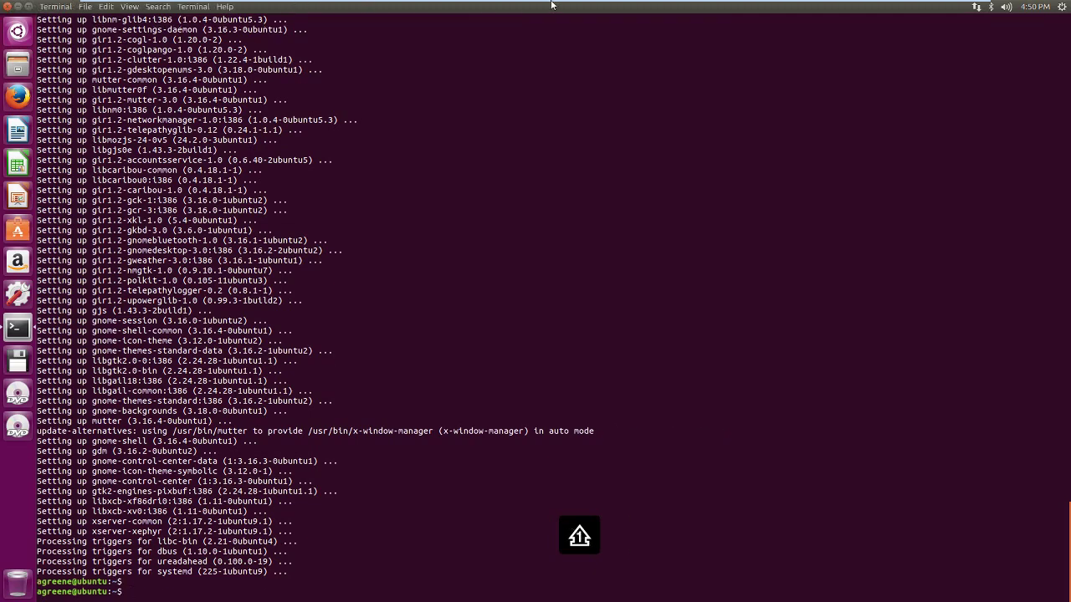
Leave full screen, try to switch the virtual machine to Unity mode and dismiss the resulting dialog.
left_click(399, 8)
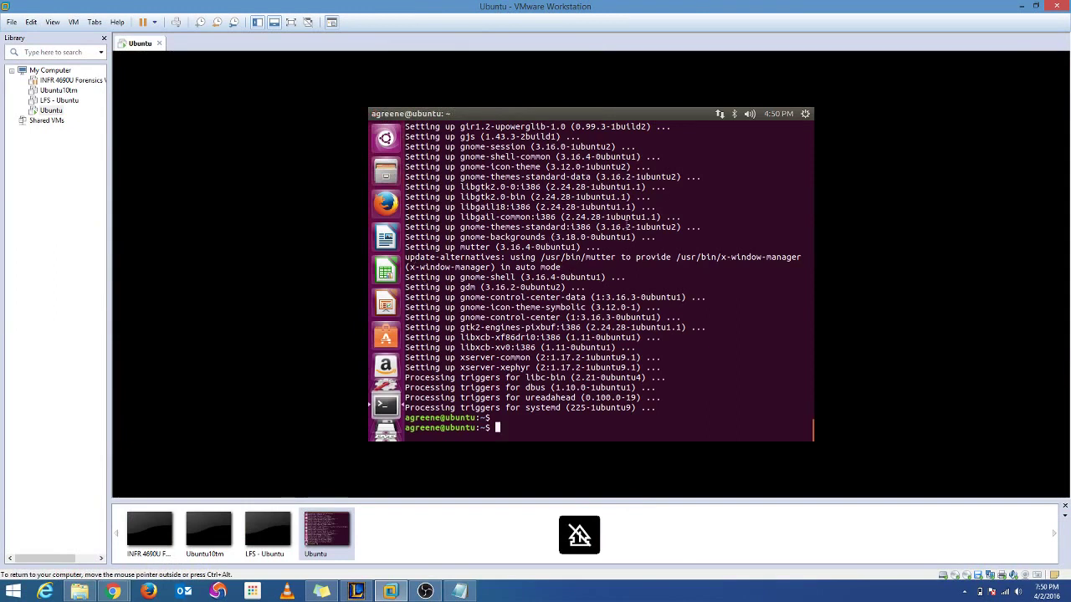
left_click(308, 22)
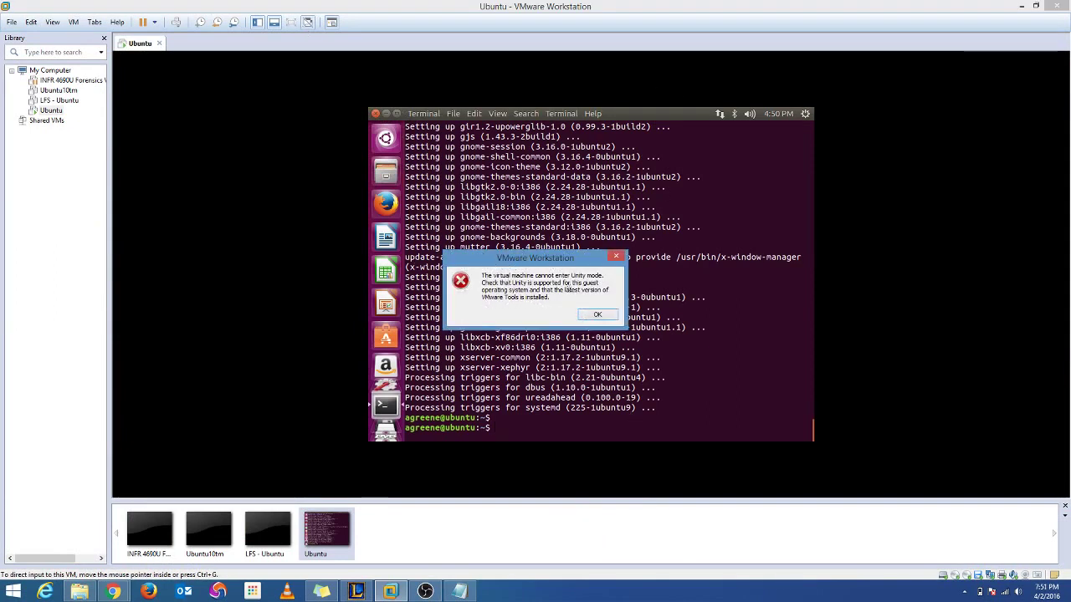
left_click_drag(484, 275, 619, 326)
left_click(612, 317)
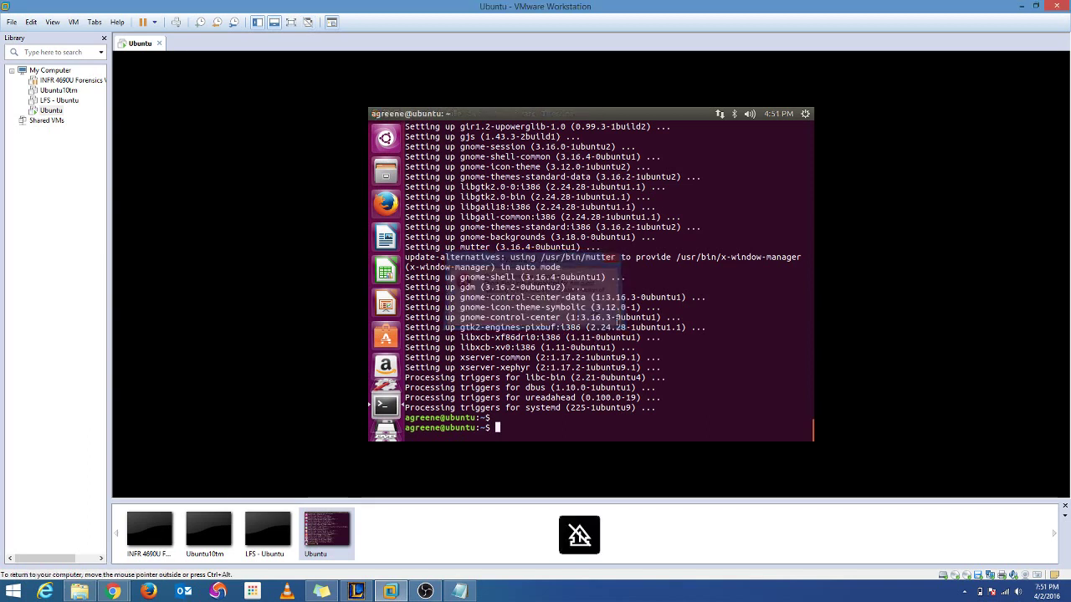
Log out of the current Ubuntu guest session.
left_click(805, 112)
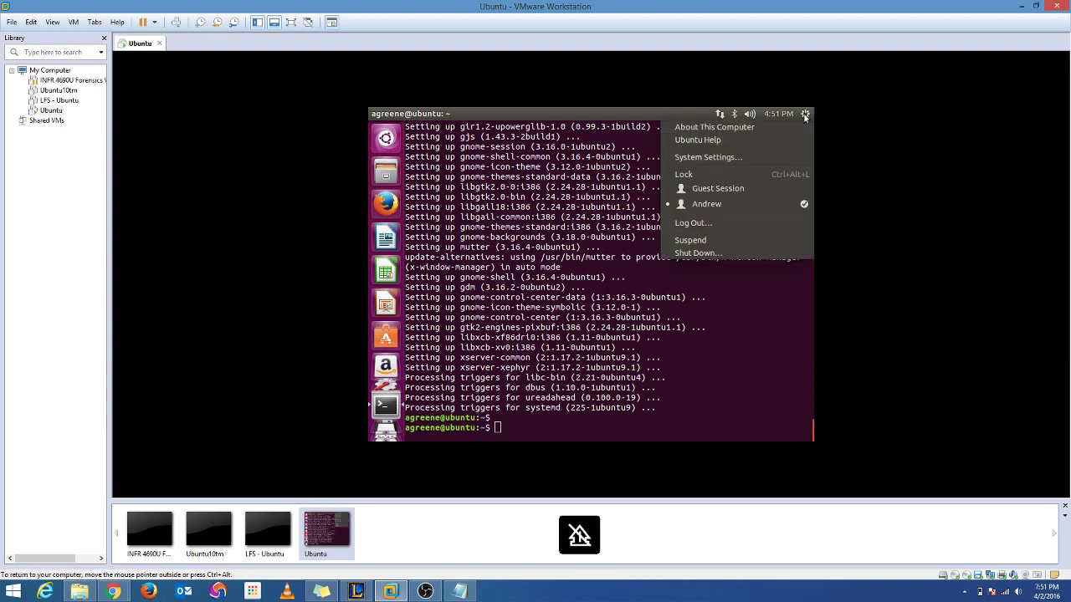
left_click(719, 224)
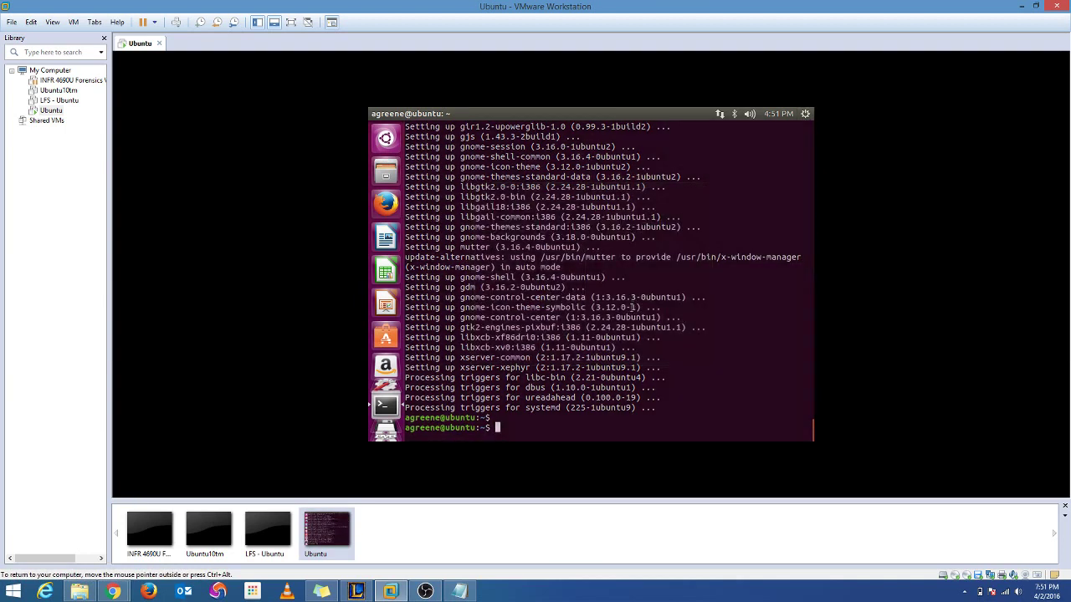
left_click(635, 309)
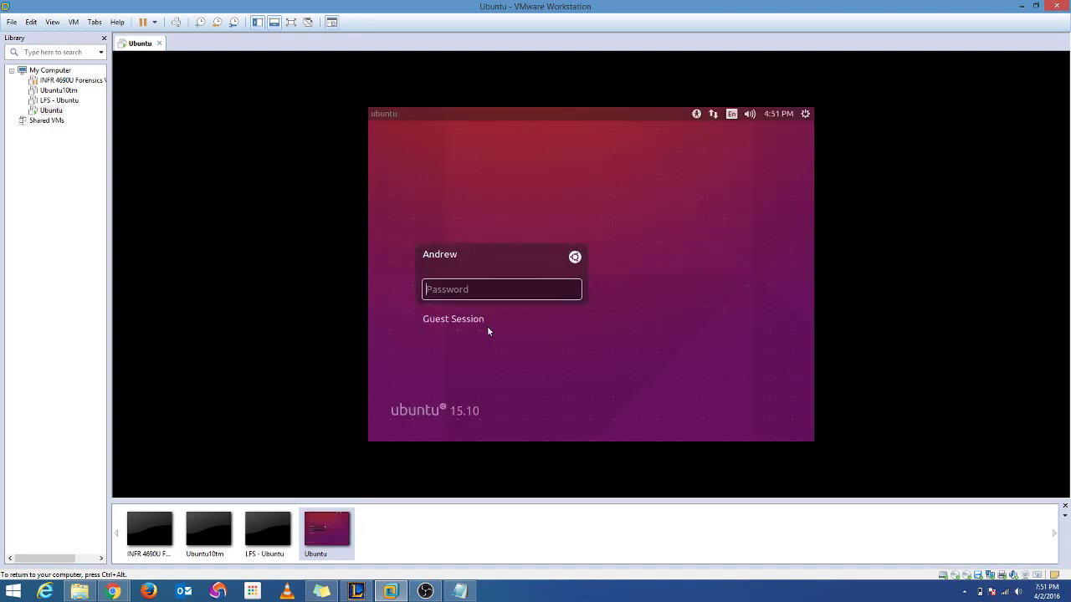
Select the GNOME desktop environment on the login screen and log in with the account password.
left_click(574, 257)
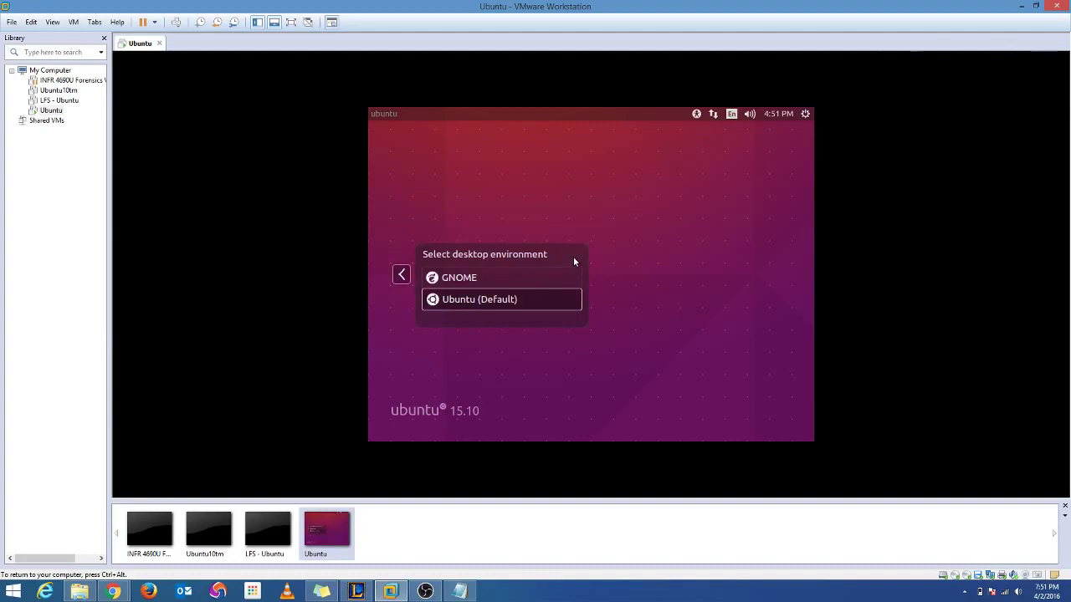
left_click(470, 279)
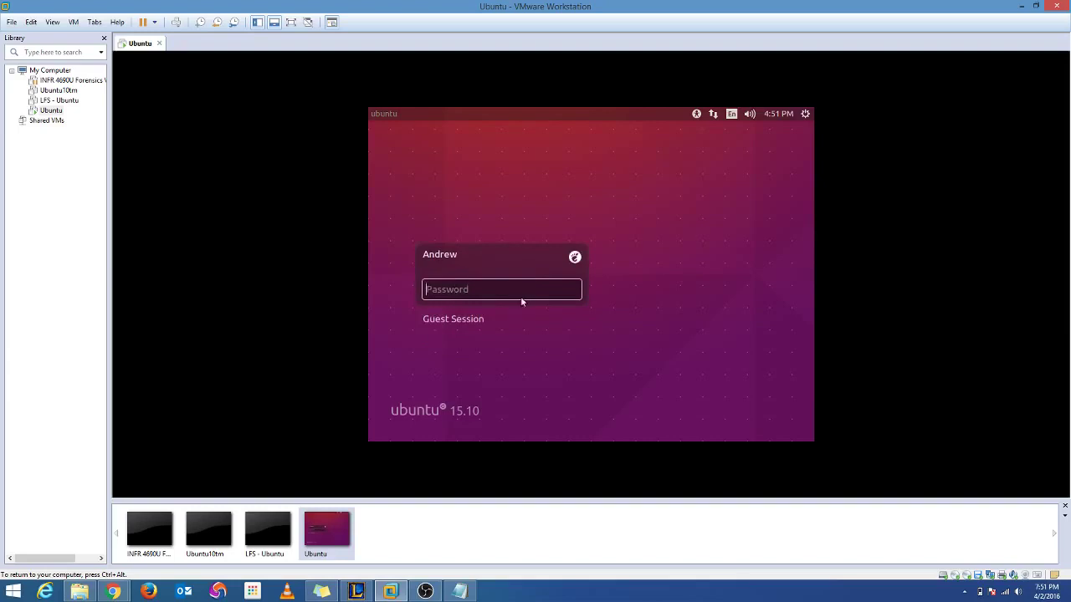
type("*********")
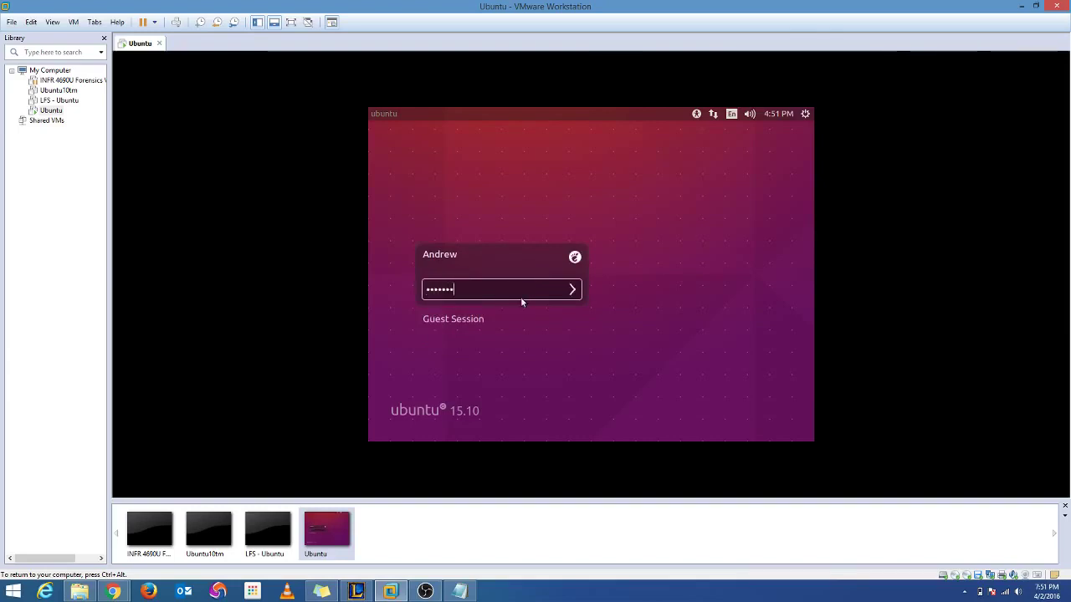
key("Return")
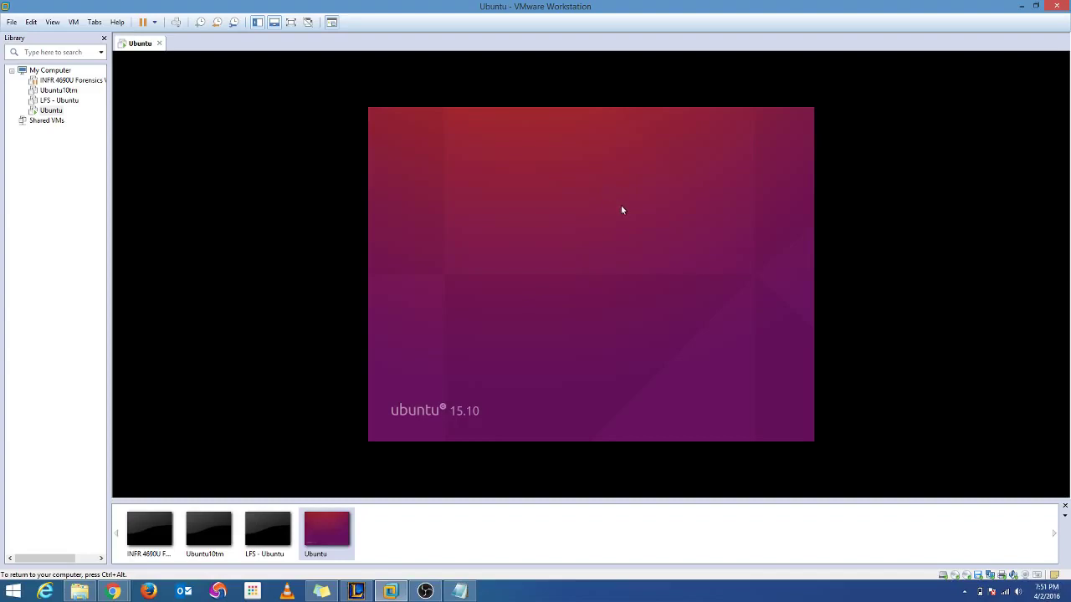
Switch the virtual machine to Unity mode and bring up its Ubuntu launcher on the host desktop.
key("ctrl+alt")
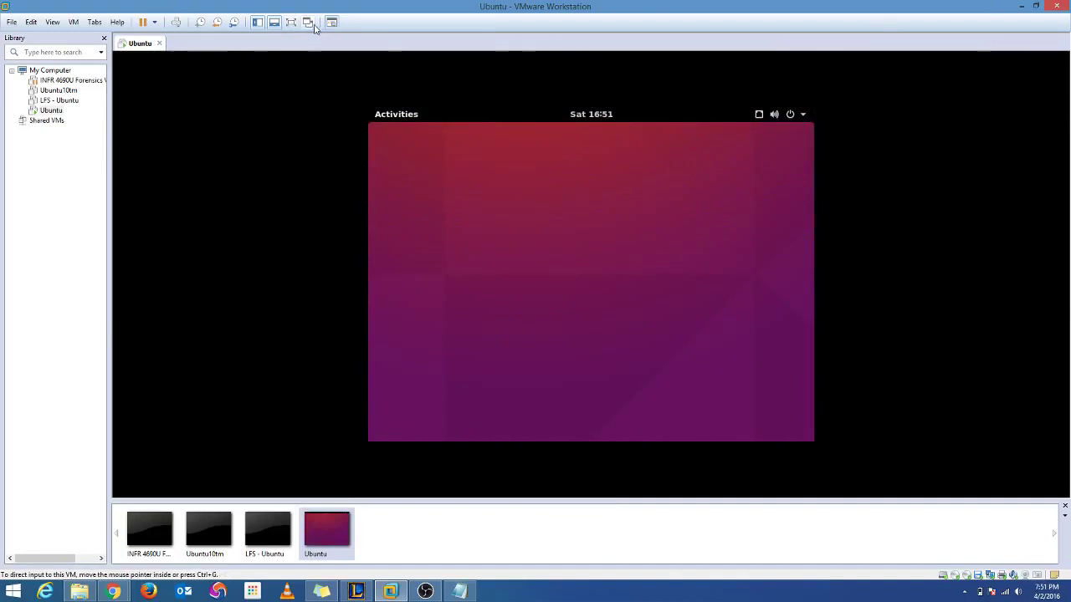
left_click(309, 23)
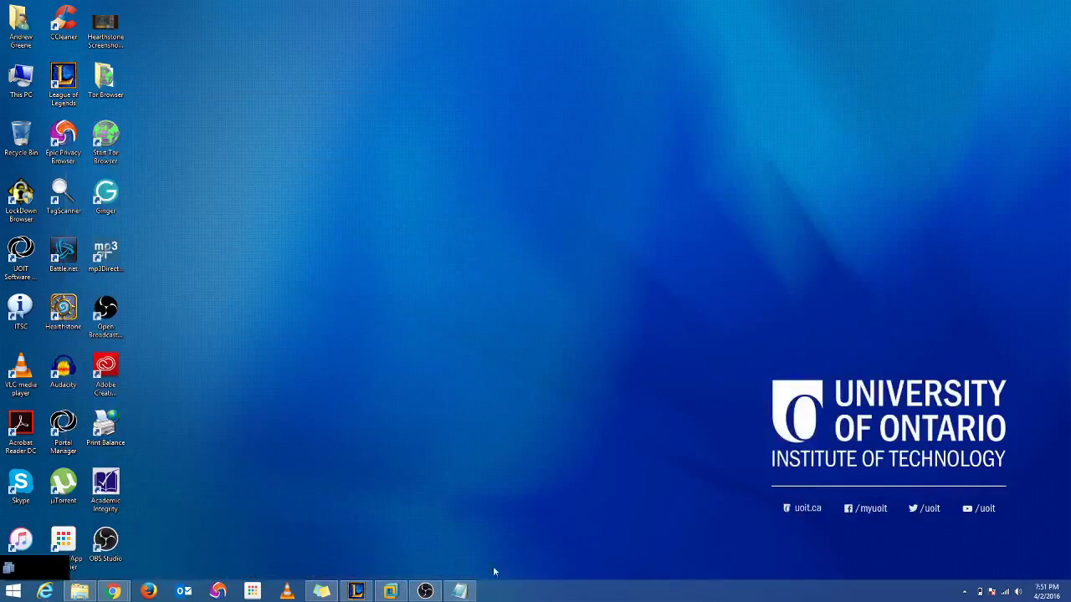
left_click(13, 594)
left_click(14, 594)
mouse_move(14, 589)
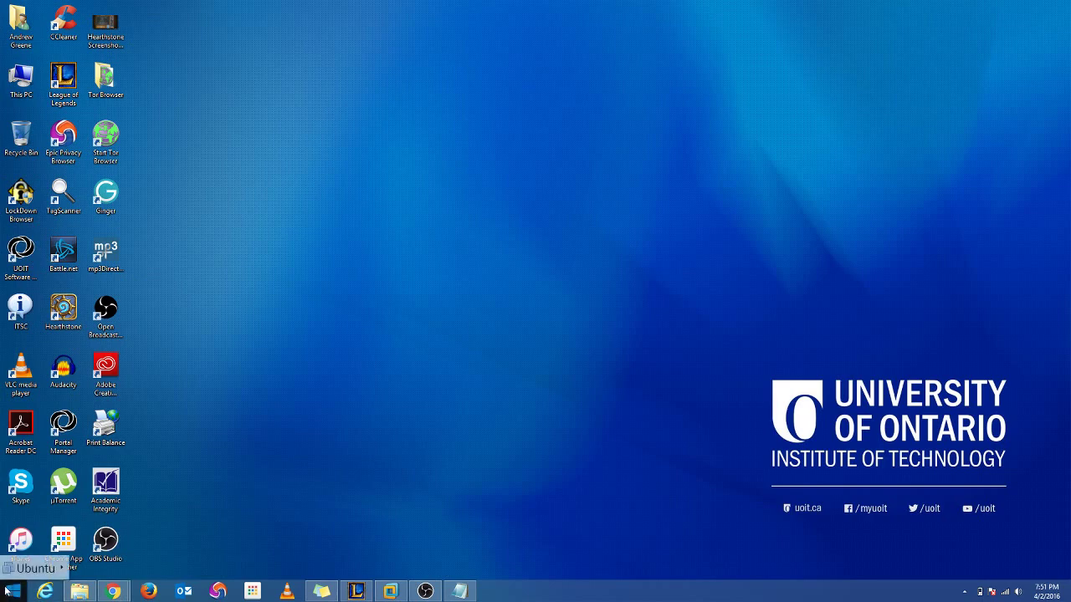
Launch the guest's Terminal from the Utilities applications and move its window toward the middle of the host desktop.
left_click(42, 570)
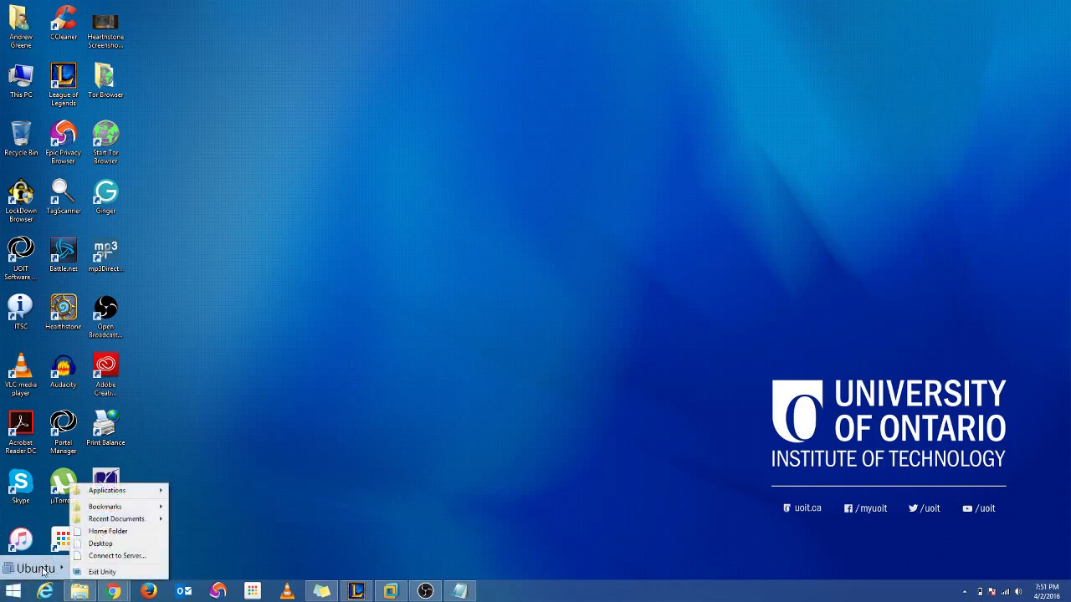
mouse_move(125, 493)
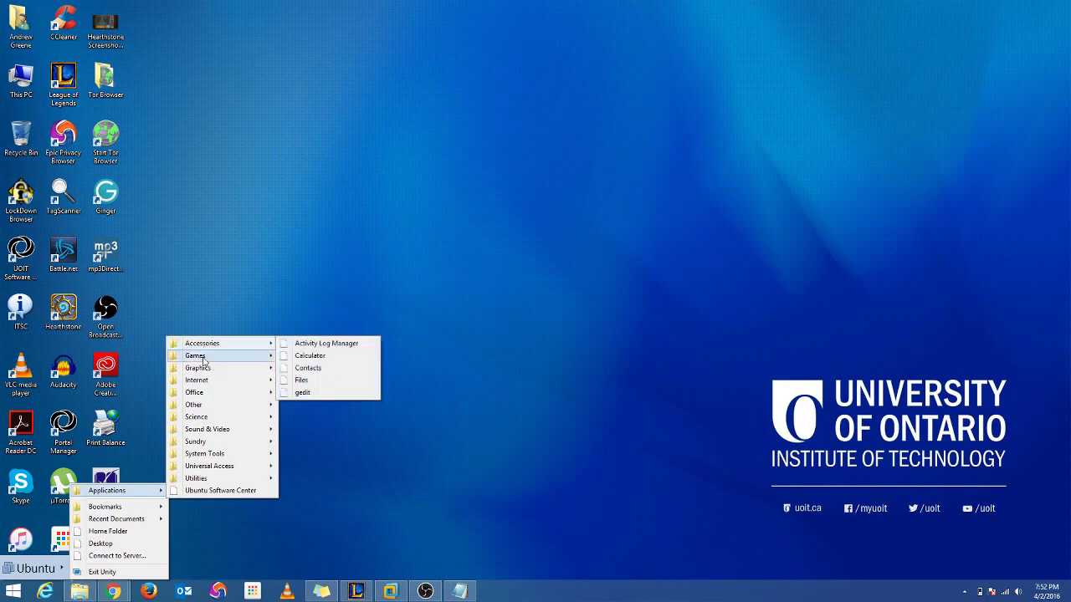
mouse_move(202, 365)
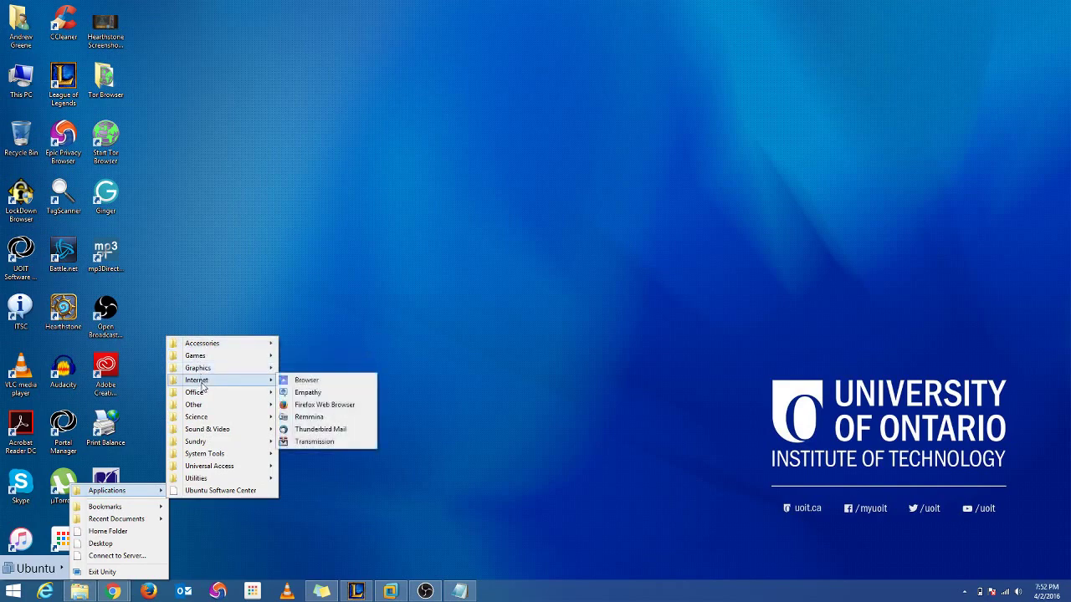
mouse_move(231, 481)
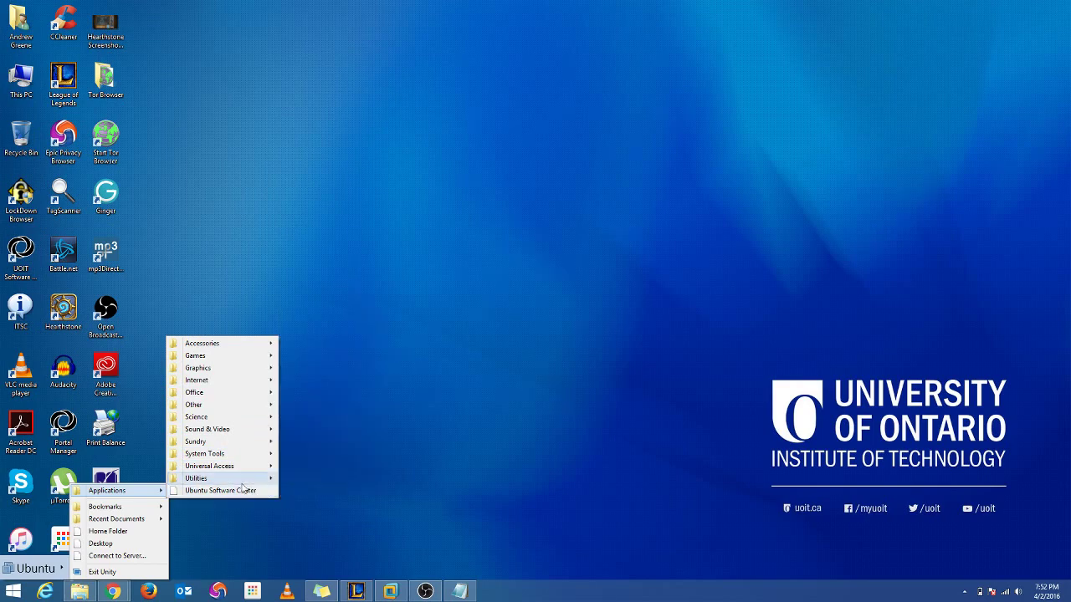
left_click(303, 479)
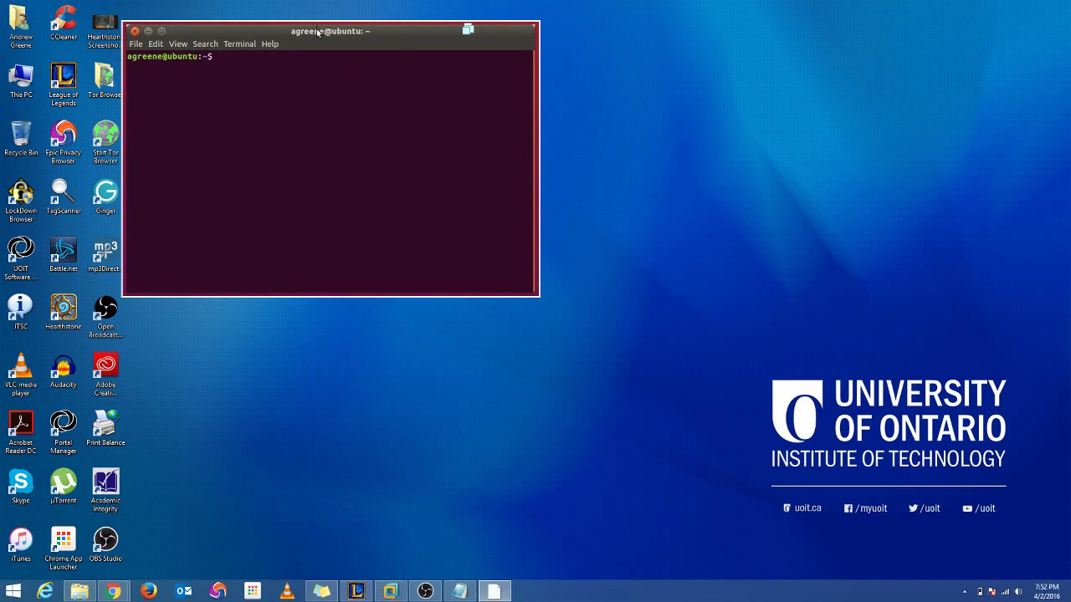
left_click_drag(304, 36, 381, 93)
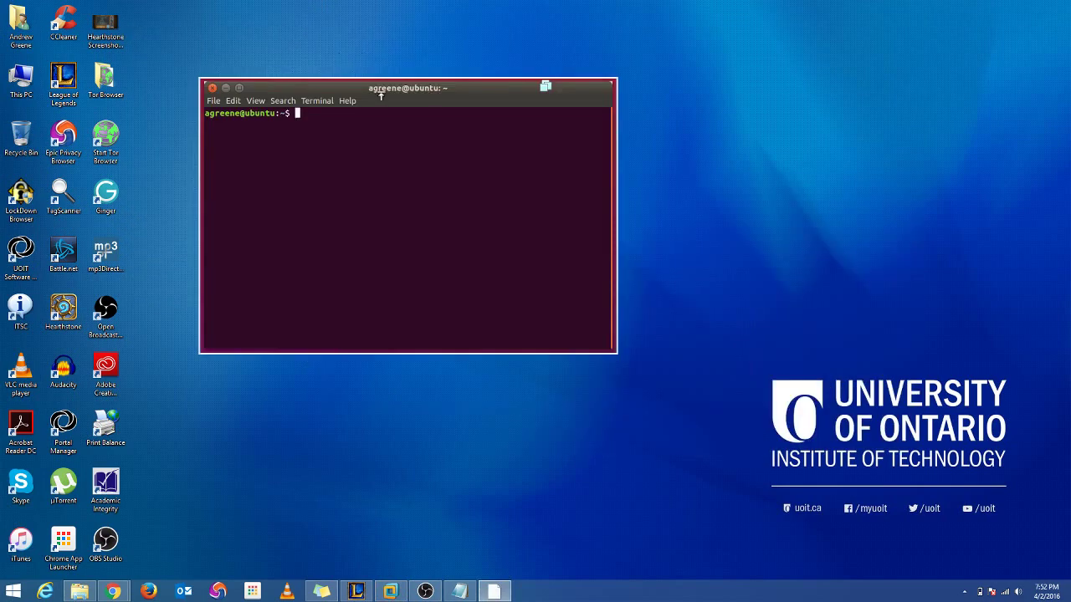
left_click_drag(478, 101, 640, 94)
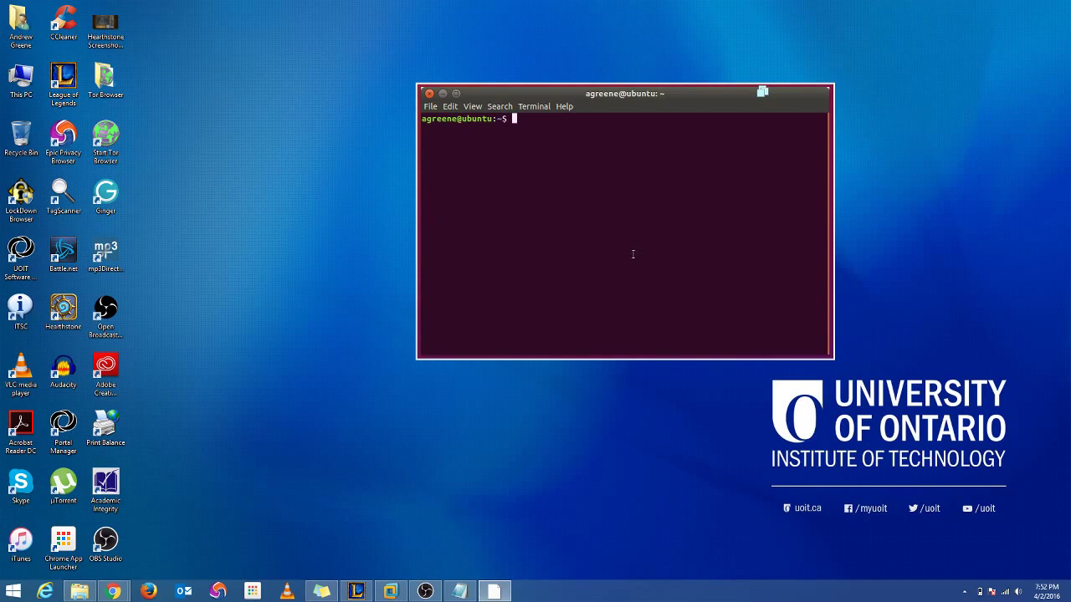
Run top in the guest terminal to view the running processes.
type("t")
type("top")
key("Return")
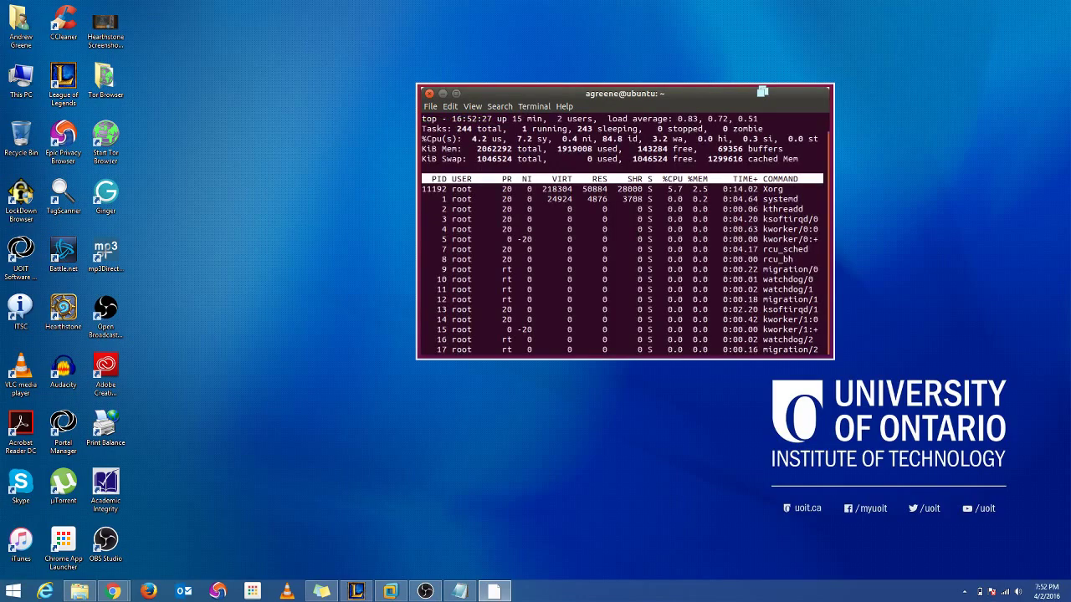